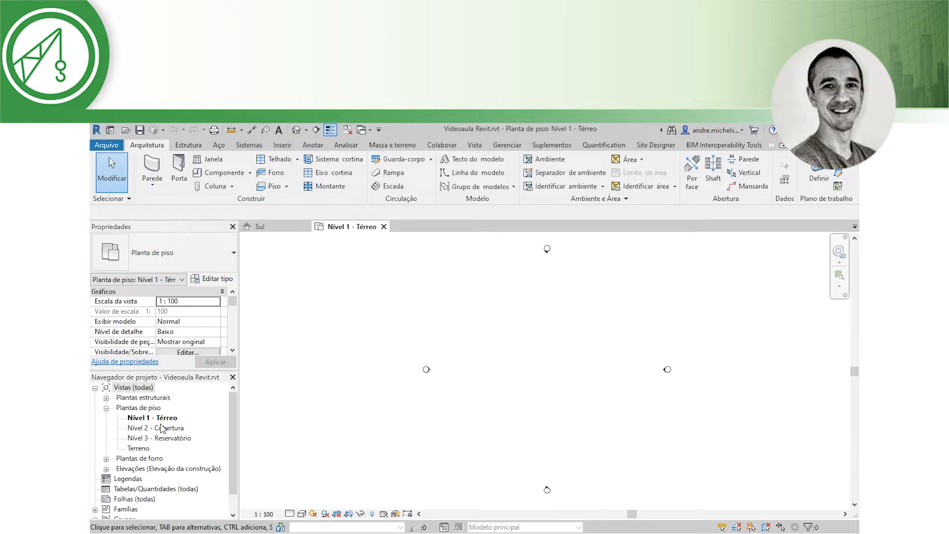
Start the Wall tool for the Nível 1 - Térreo plan and look through the available basic wall types.
{"action": "left_click", "coordinate": [159, 419]}
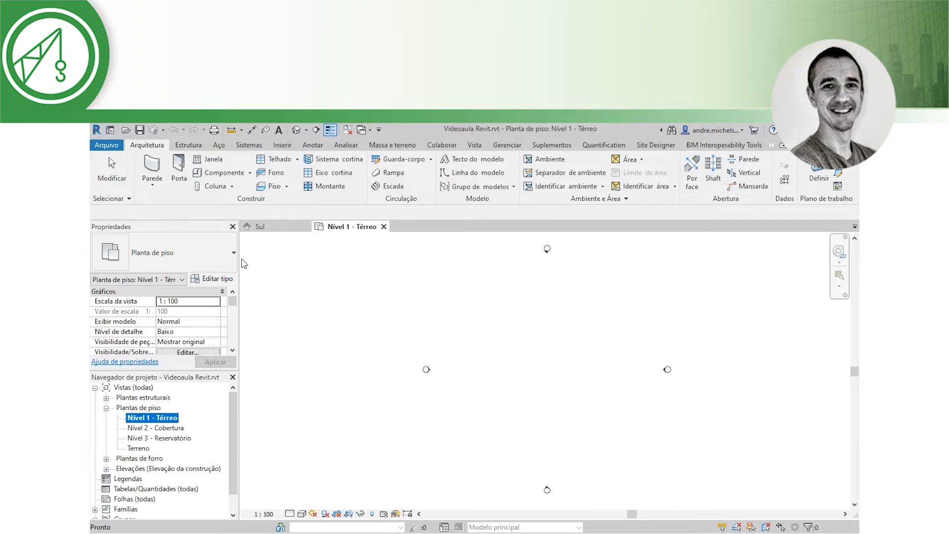
{"action": "left_click", "coordinate": [159, 173]}
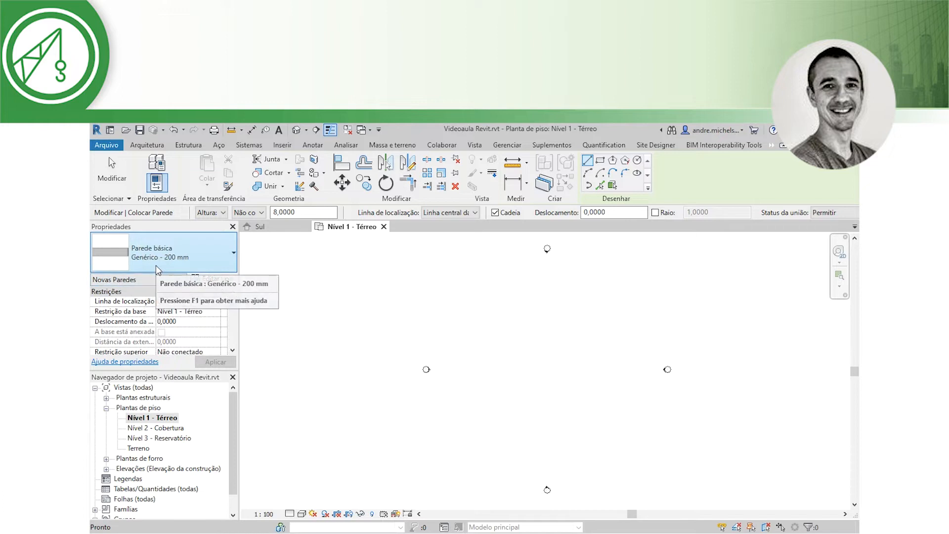
{"action": "left_click", "coordinate": [208, 267]}
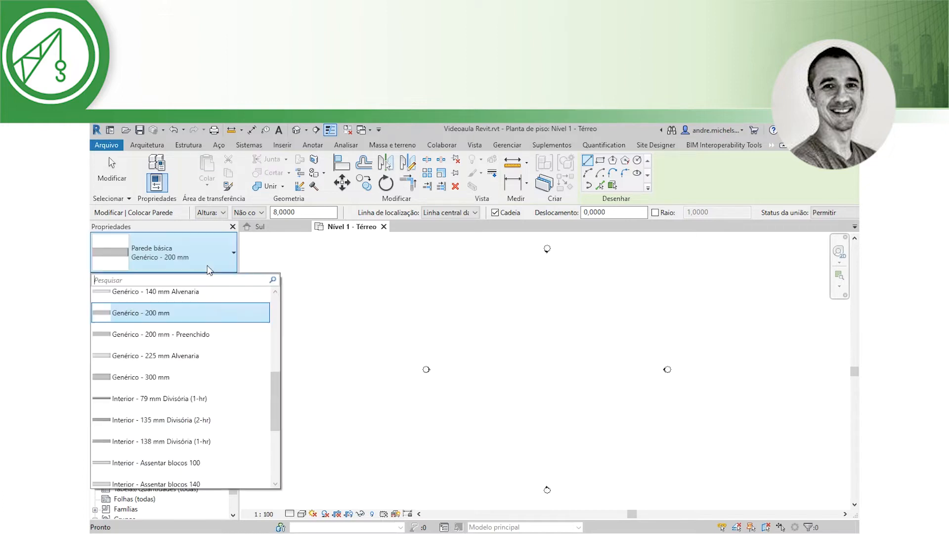
{"action": "left_click_drag", "start_coordinate": [274, 390], "coordinate": [278, 367]}
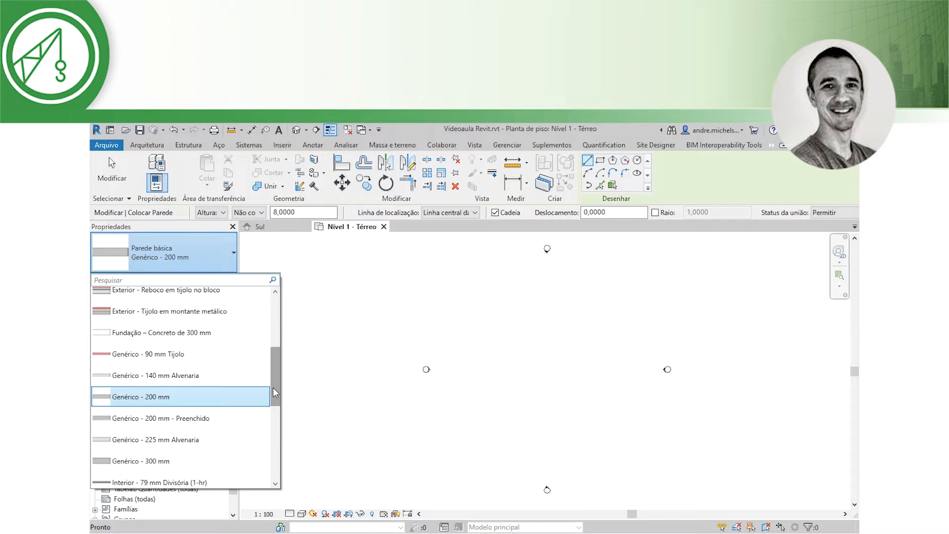
{"action": "left_click_drag", "start_coordinate": [274, 387], "coordinate": [278, 315]}
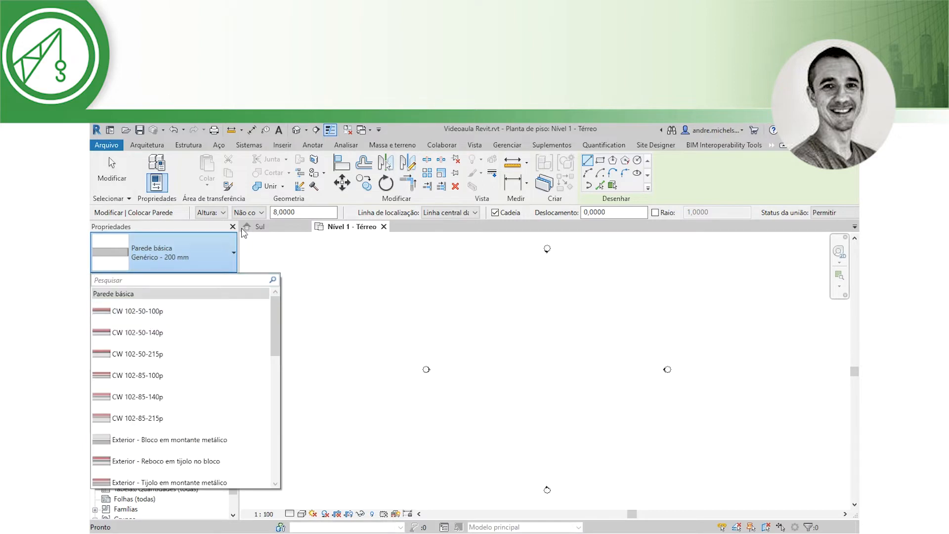
{"action": "left_click", "coordinate": [350, 346]}
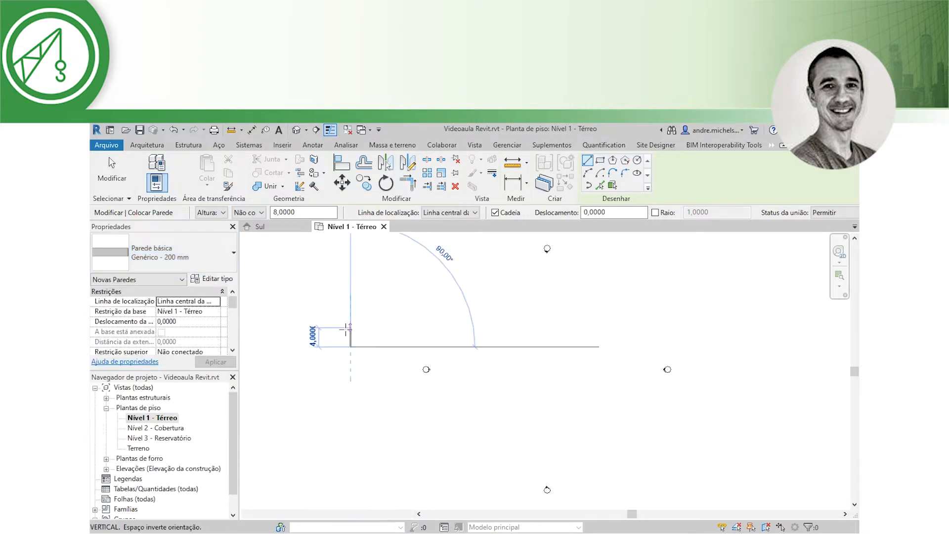
{"action": "key", "text": "Escape"}
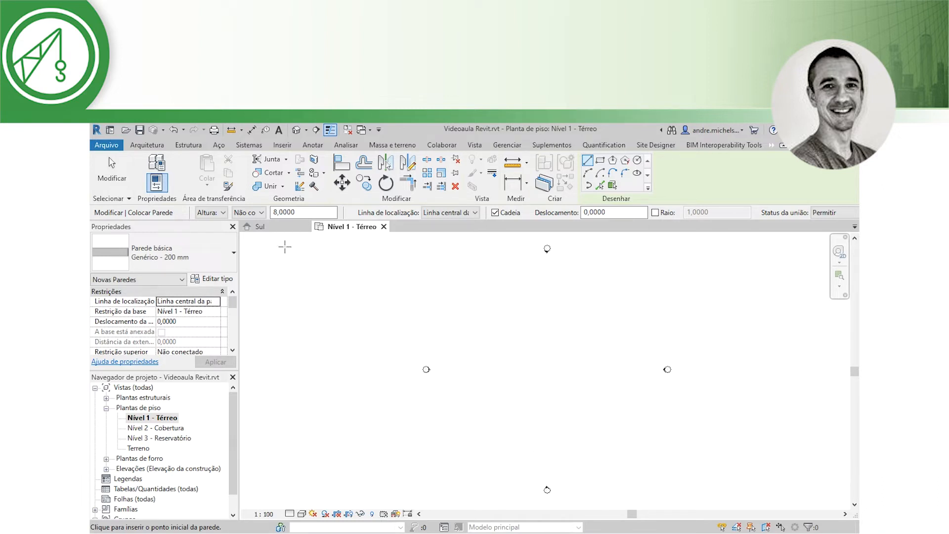
Review the height constraint levels and the location line choices offered for new walls.
{"action": "left_click", "coordinate": [260, 214]}
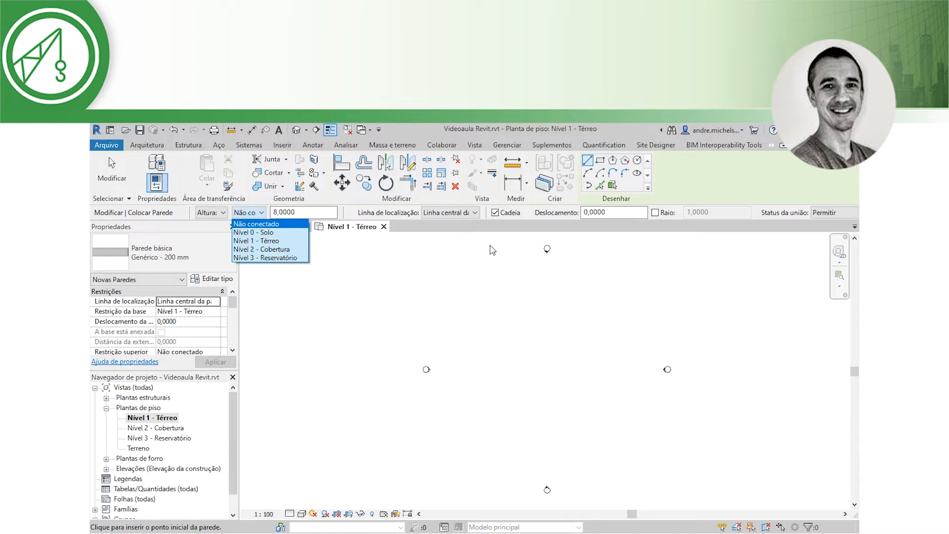
{"action": "left_click", "coordinate": [376, 214]}
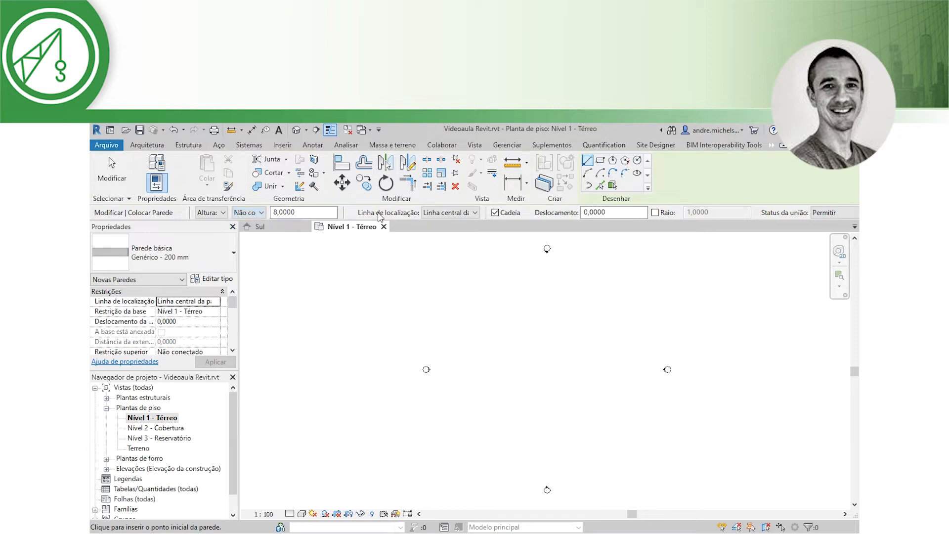
{"action": "left_click", "coordinate": [476, 213]}
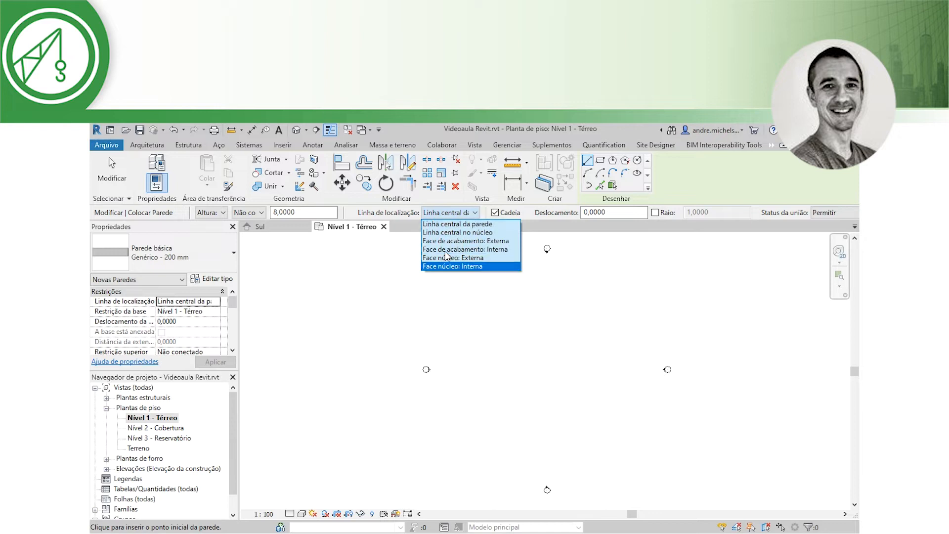
{"action": "left_click", "coordinate": [518, 343]}
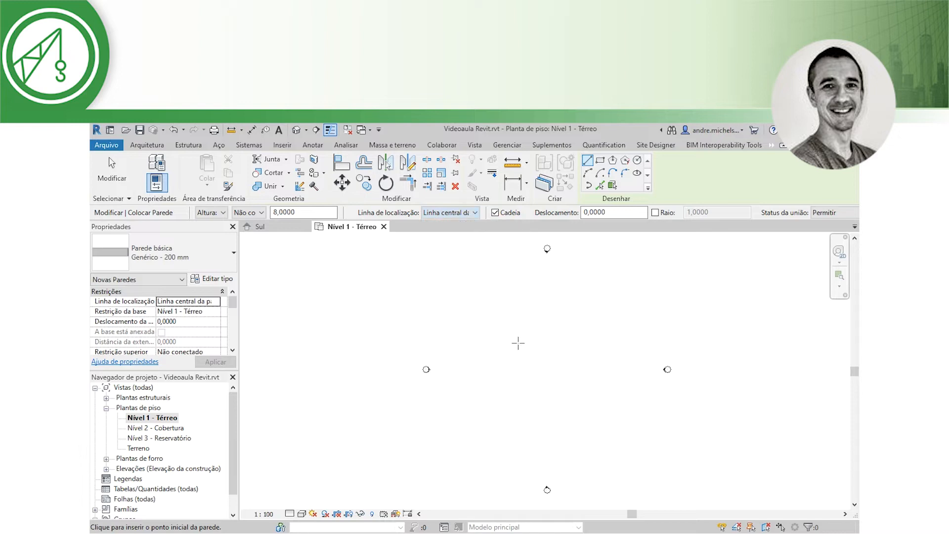
Draw a closed L-shaped outline of Genérico - 200 mm walls, about 7 m deep with a notch of about 3 m by 3 m.
{"action": "middle_click_drag", "start_coordinate": [508, 340], "coordinate": [438, 336]}
{"action": "left_click", "coordinate": [456, 329]}
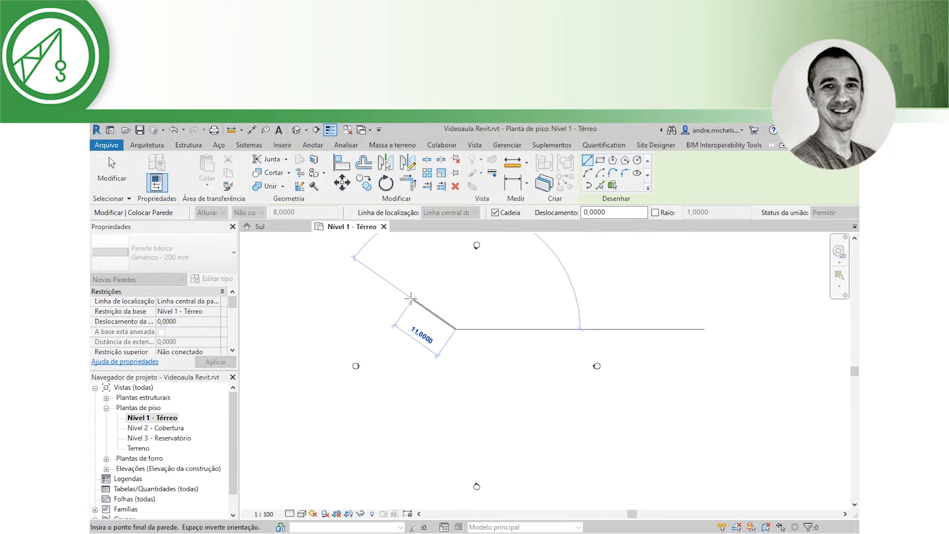
{"action": "left_click", "coordinate": [503, 329]}
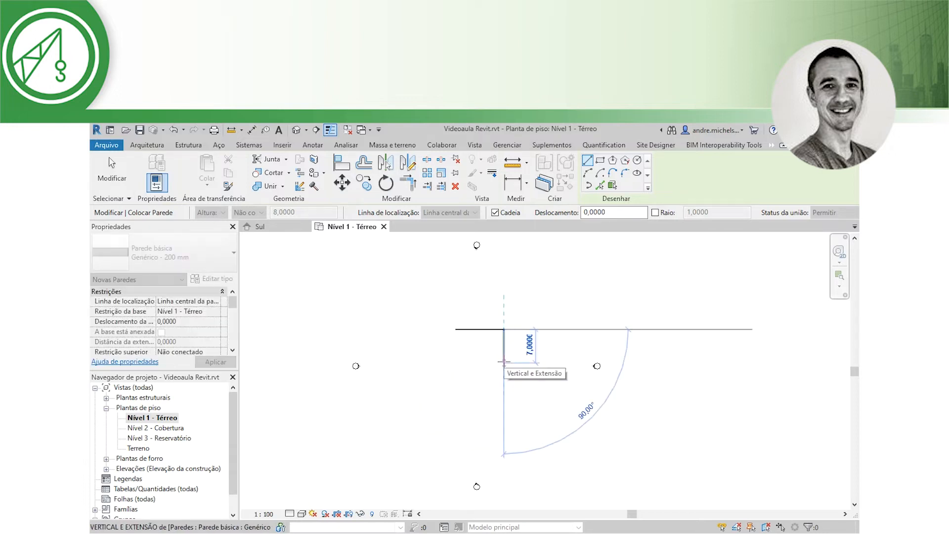
{"action": "scroll", "coordinate": [503, 362], "scroll_direction": "up", "scroll_amount": 2}
{"action": "left_click", "coordinate": [504, 362]}
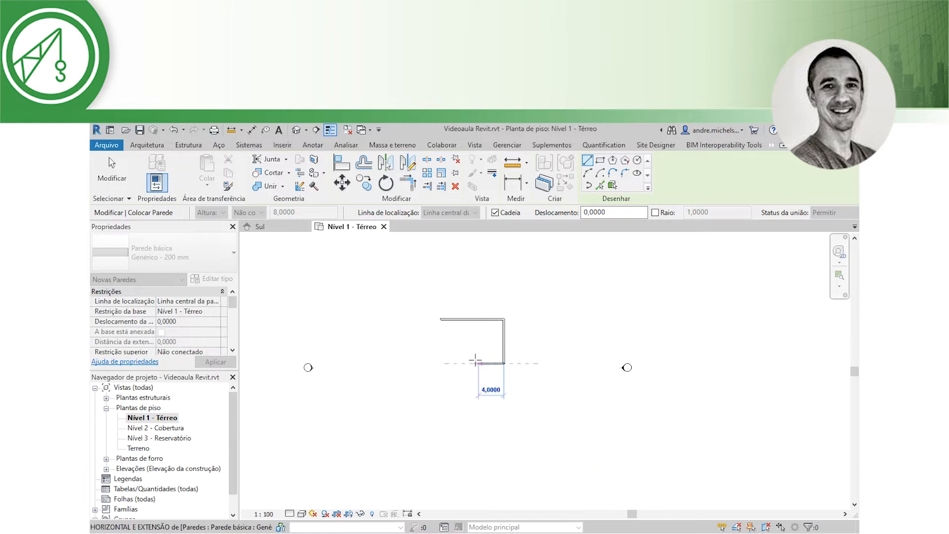
{"action": "left_click", "coordinate": [458, 364]}
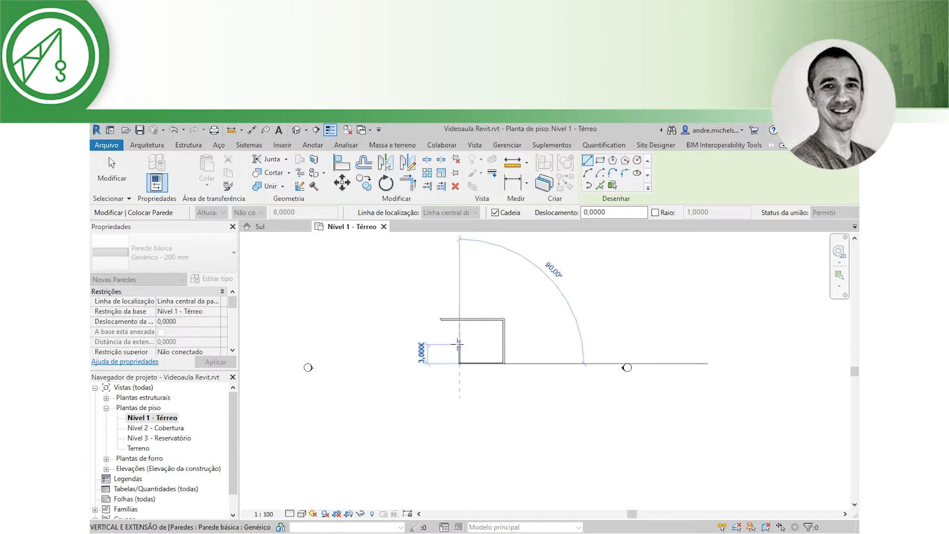
{"action": "left_click", "coordinate": [459, 344]}
{"action": "left_click", "coordinate": [440, 344]}
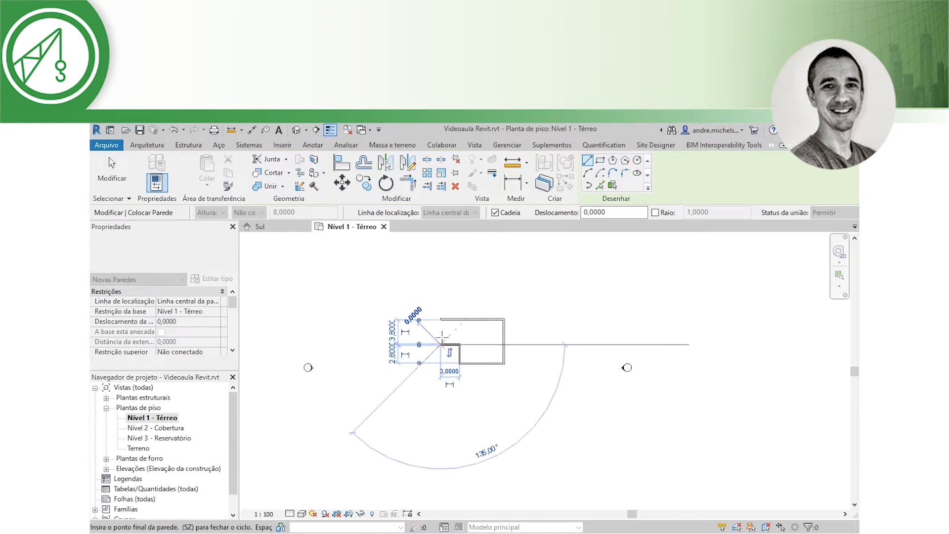
{"action": "key", "text": "Escape"}
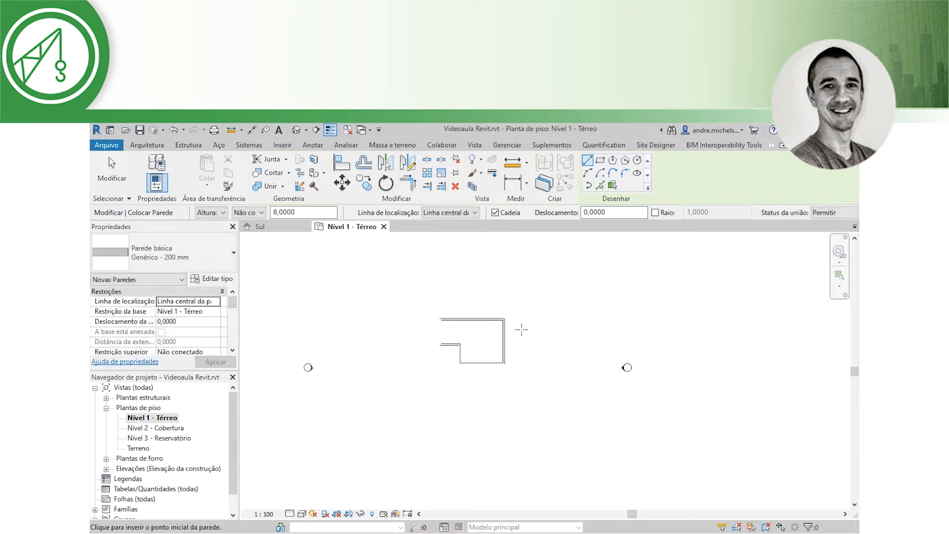
Set the visual style of the Nível 1 - Térreo floor plan to Sombreado.
{"action": "scroll", "coordinate": [556, 373], "scroll_direction": "down", "scroll_amount": 2}
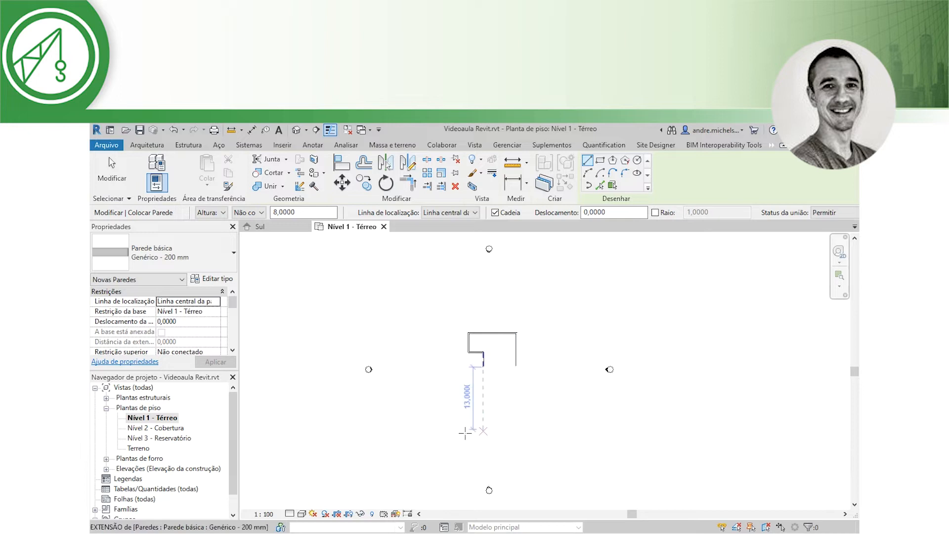
{"action": "scroll", "coordinate": [483, 357], "scroll_direction": "up", "scroll_amount": 5}
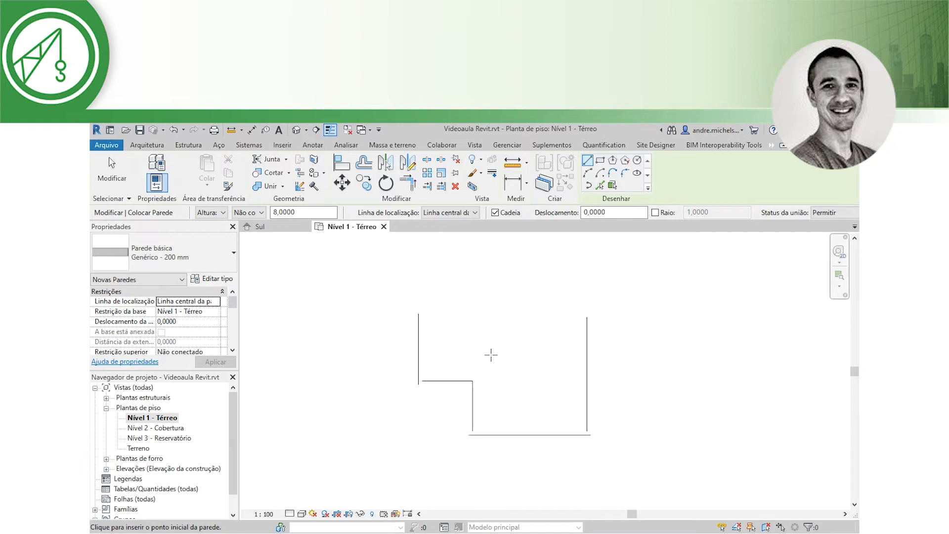
{"action": "middle_click_drag", "start_coordinate": [519, 366], "coordinate": [510, 387]}
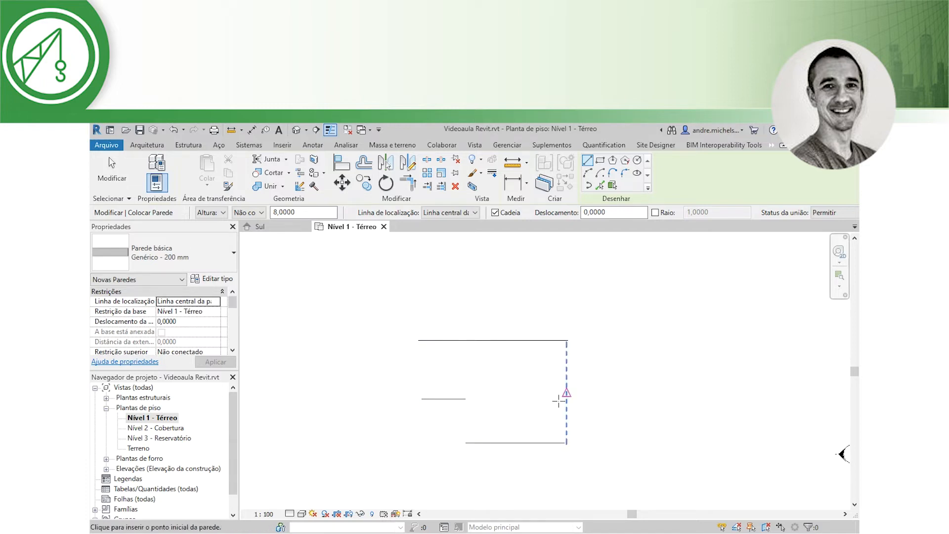
{"action": "middle_click_drag", "start_coordinate": [538, 380], "coordinate": [540, 371]}
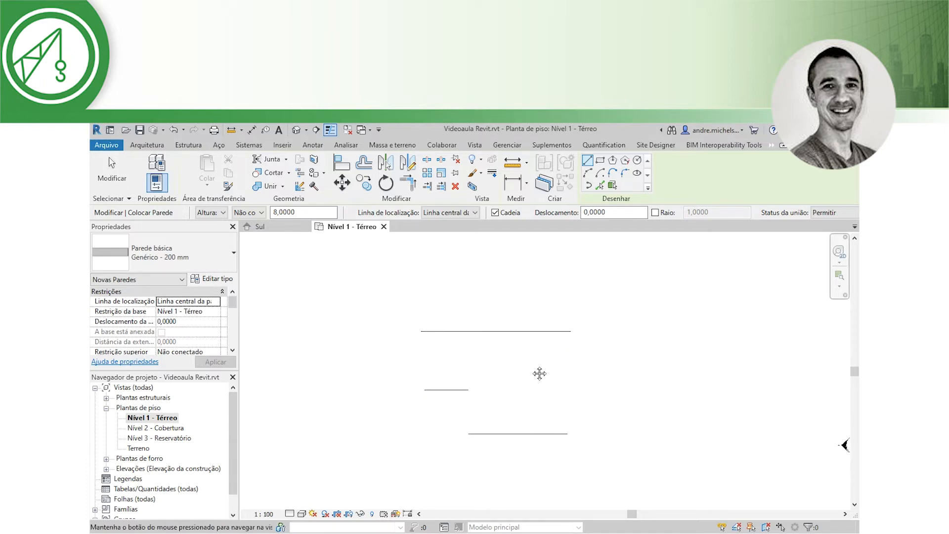
{"action": "left_click", "coordinate": [302, 514]}
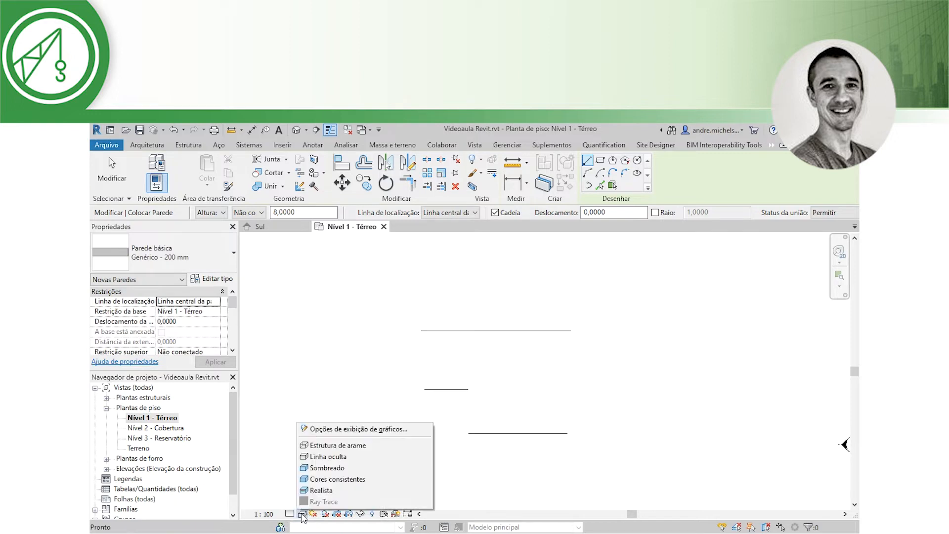
{"action": "left_click", "coordinate": [334, 472]}
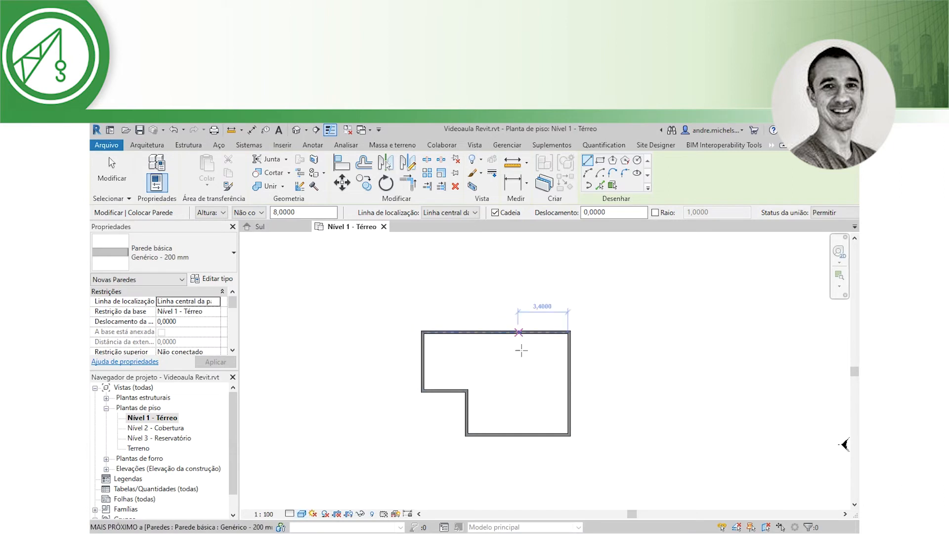
{"action": "scroll", "coordinate": [509, 367], "scroll_direction": "up", "scroll_amount": 2}
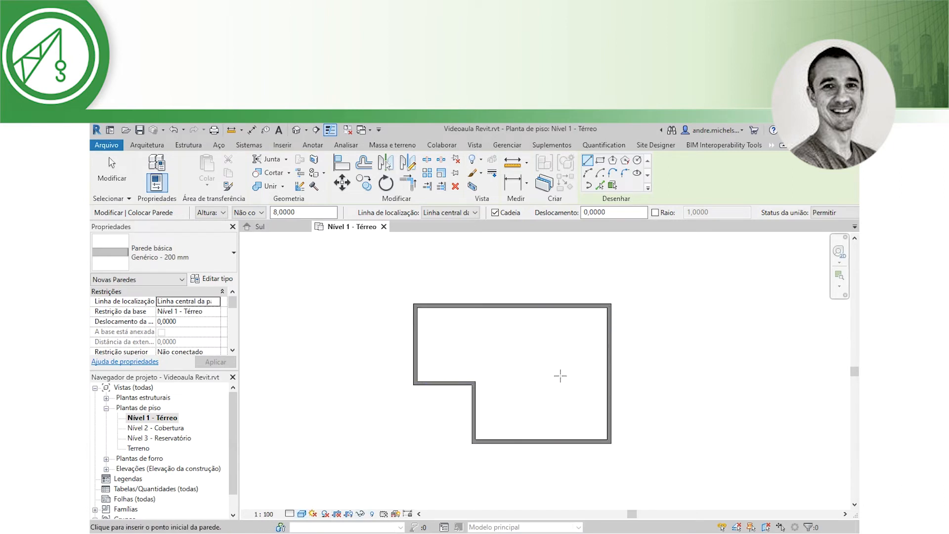
{"action": "middle_click_drag", "start_coordinate": [566, 376], "coordinate": [566, 385]}
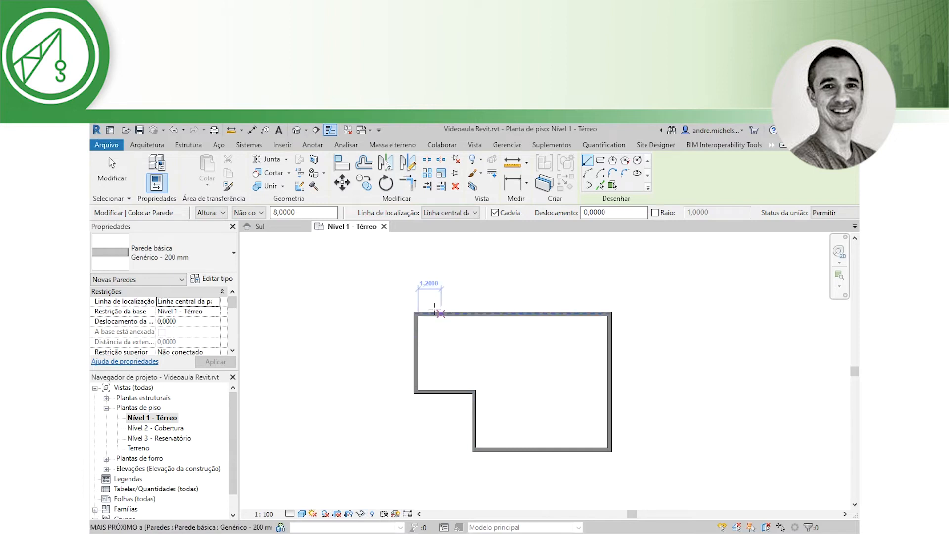
Open the Sul elevation and set its visual style to Sombreado to check the walls against the levels.
{"action": "left_click", "coordinate": [280, 229]}
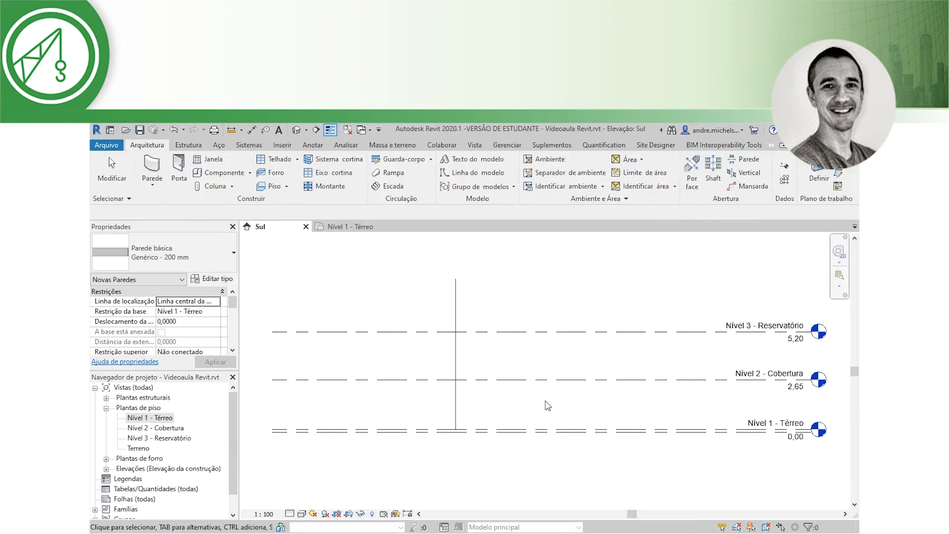
{"action": "left_click", "coordinate": [303, 514]}
{"action": "left_click", "coordinate": [326, 469]}
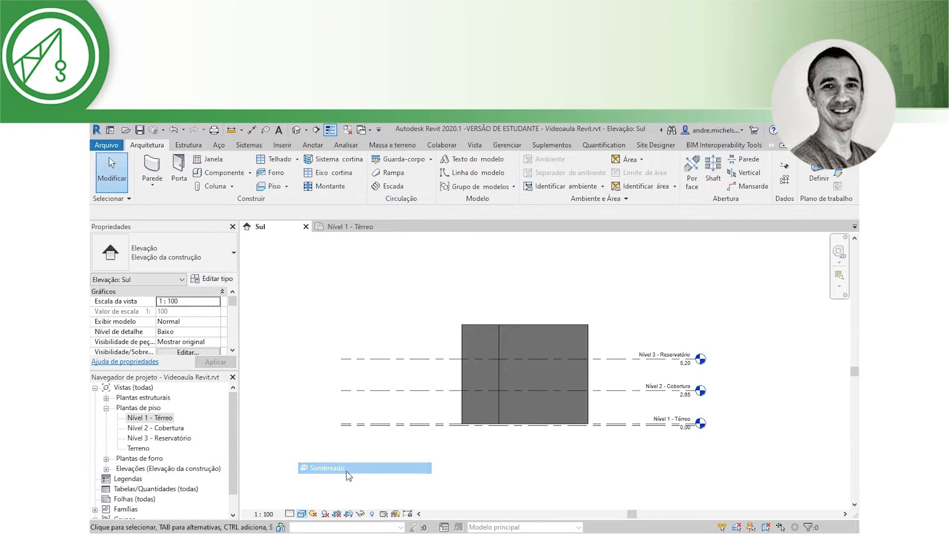
{"action": "scroll", "coordinate": [600, 393], "scroll_direction": "up", "scroll_amount": 2}
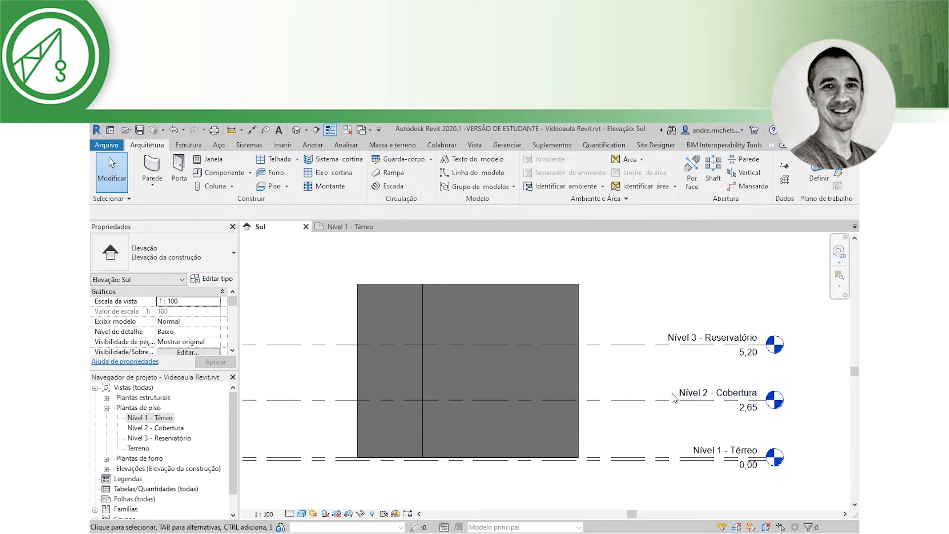
{"action": "scroll", "coordinate": [625, 414], "scroll_direction": "down", "scroll_amount": 2}
{"action": "scroll", "coordinate": [508, 420], "scroll_direction": "up", "scroll_amount": 1}
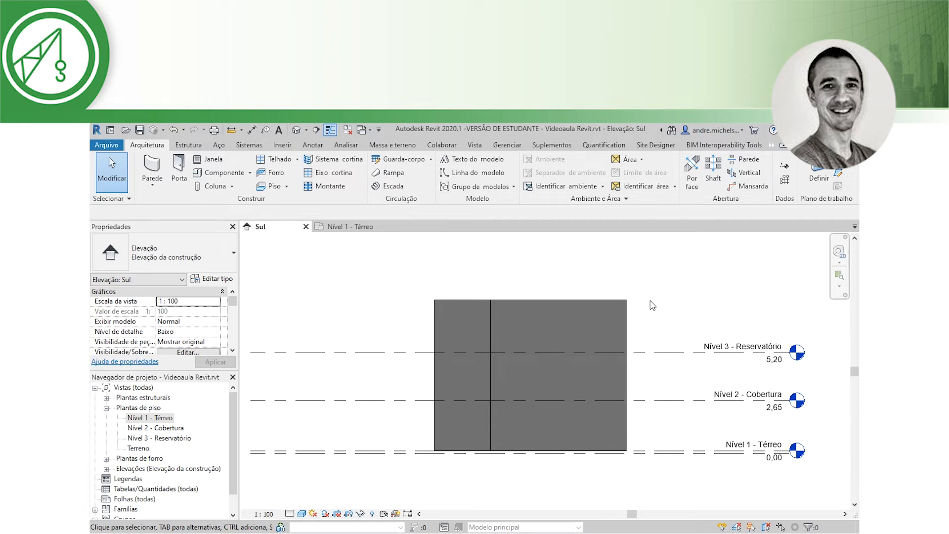
Select all six walls in the Sul elevation and set their top constraint to Acima para o nível: Nível 2 - Cobertura.
{"action": "left_click_drag", "start_coordinate": [657, 275], "coordinate": [403, 320]}
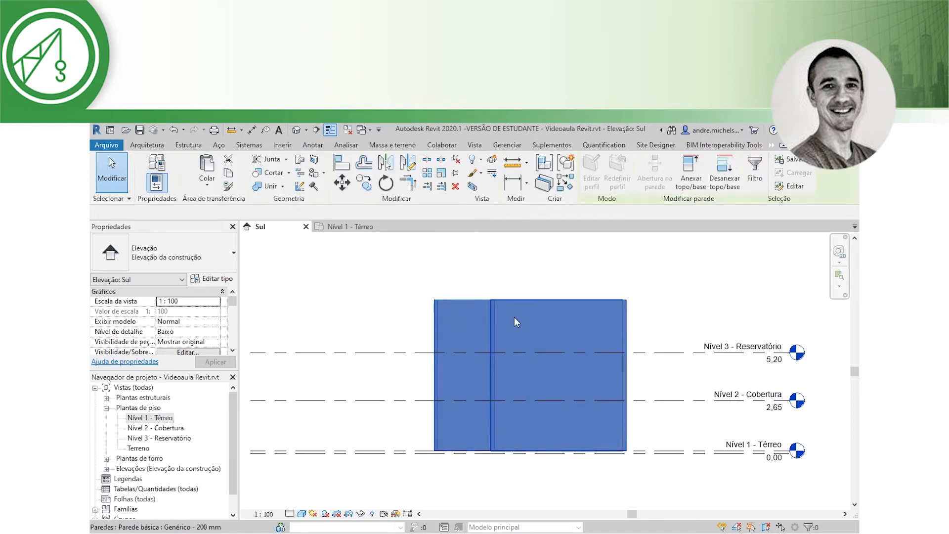
{"action": "left_click", "coordinate": [672, 288]}
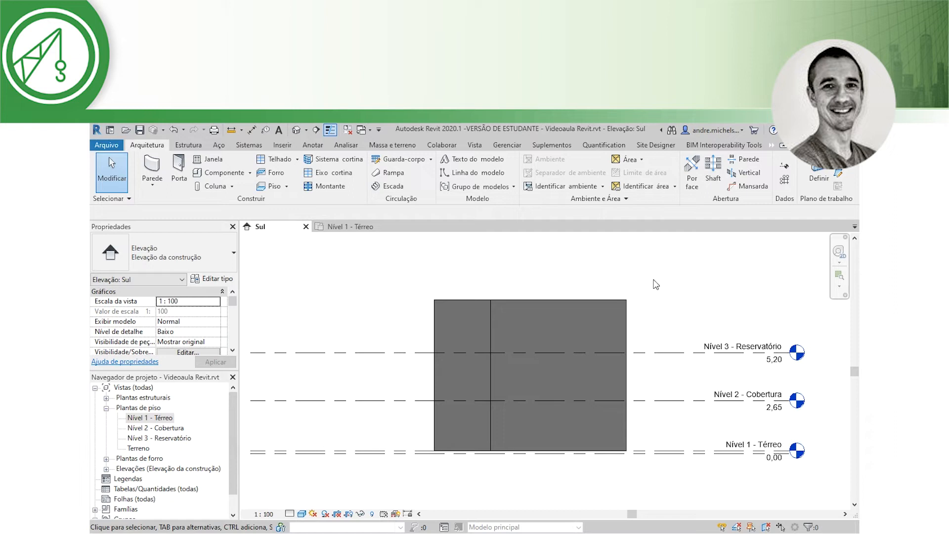
{"action": "left_click_drag", "start_coordinate": [656, 275], "coordinate": [702, 302]}
{"action": "left_click_drag", "start_coordinate": [405, 269], "coordinate": [388, 322]}
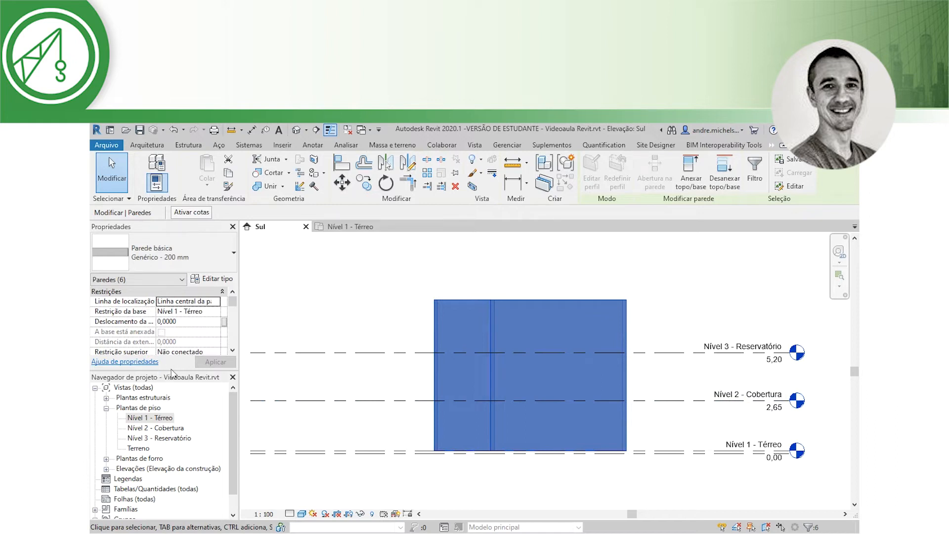
{"action": "left_click_drag", "start_coordinate": [172, 370], "coordinate": [172, 381]}
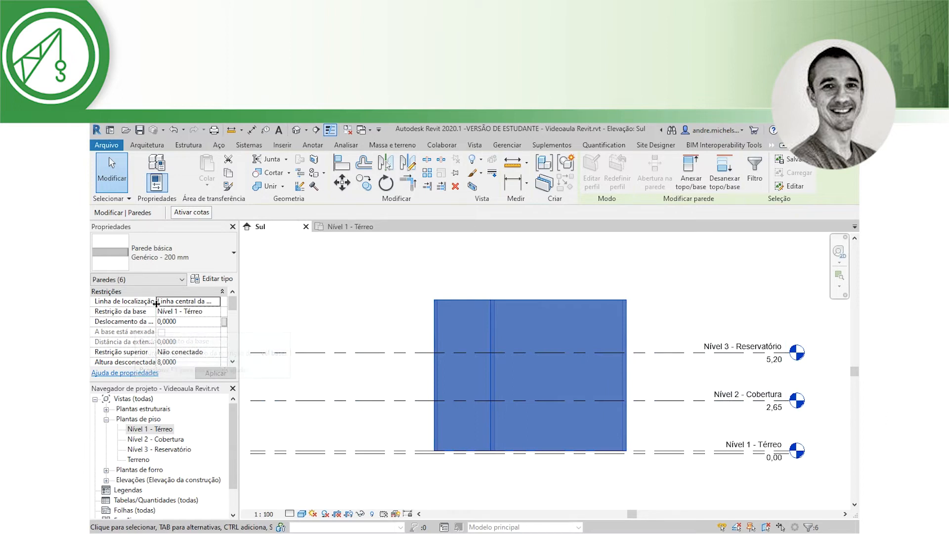
{"action": "left_click_drag", "start_coordinate": [156, 303], "coordinate": [163, 303]}
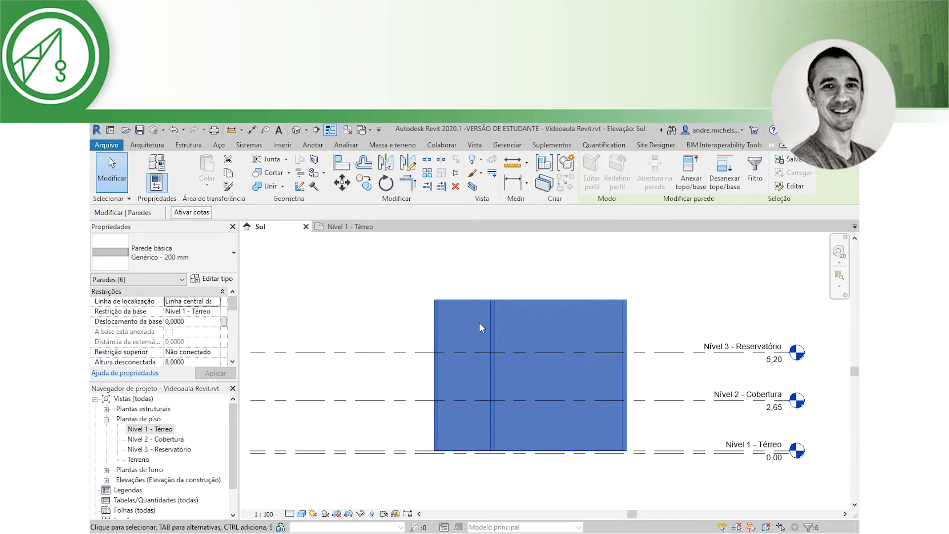
{"action": "left_click", "coordinate": [217, 352]}
{"action": "left_click", "coordinate": [217, 352]}
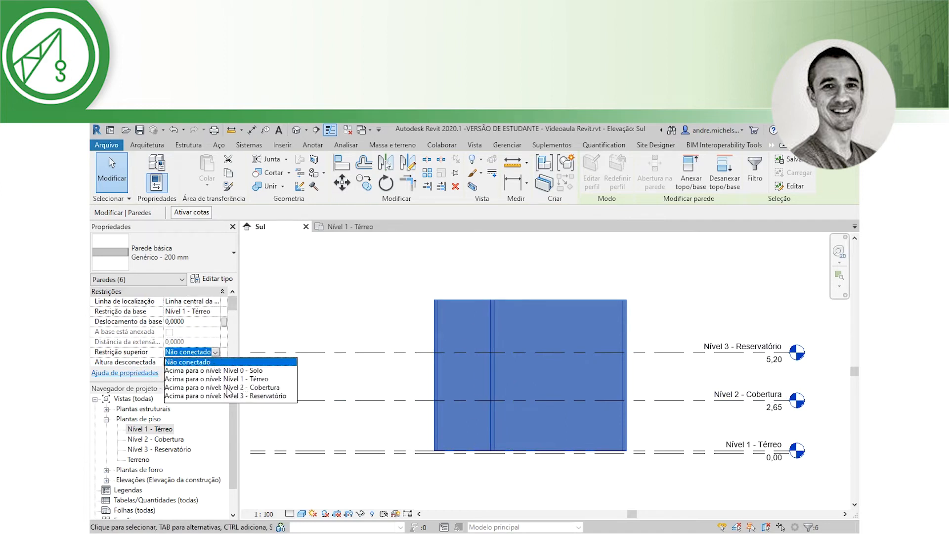
{"action": "left_click", "coordinate": [260, 387]}
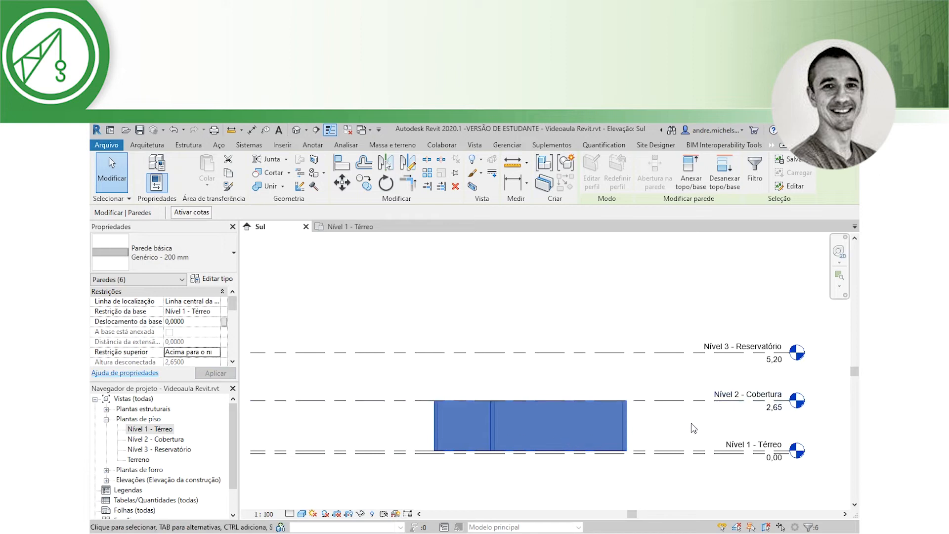
{"action": "left_click", "coordinate": [723, 429]}
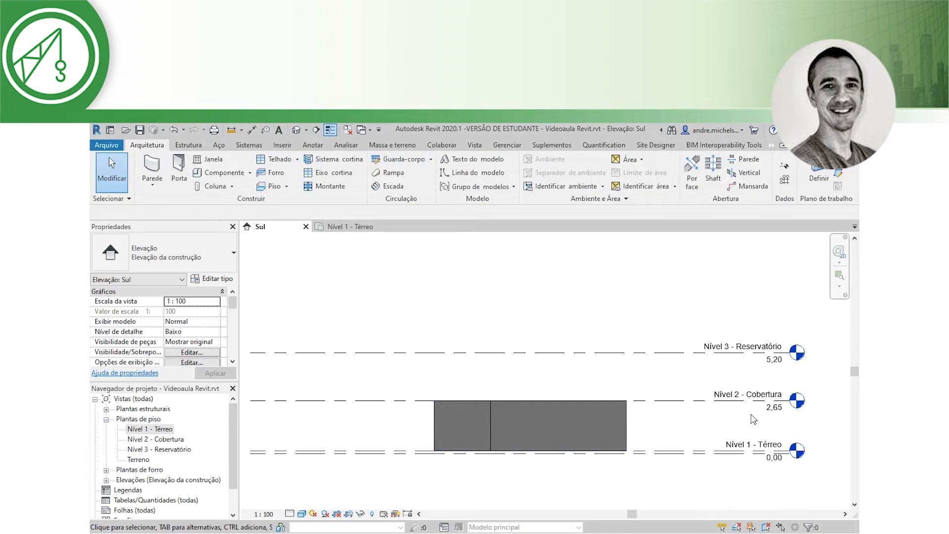
Set the elevation of the Nível 2 - Cobertura level to 4,00 m to test the walls' height constraint.
{"action": "left_click", "coordinate": [776, 413]}
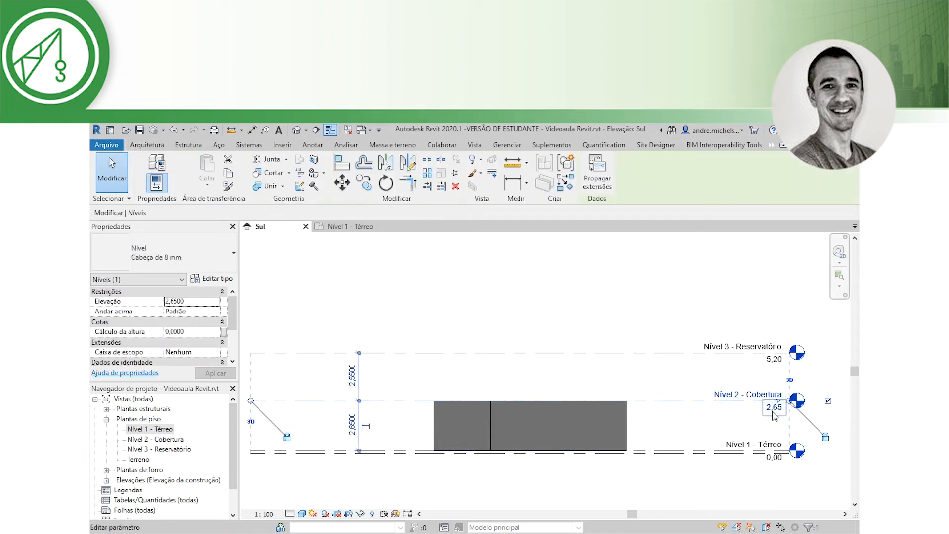
{"action": "left_click", "coordinate": [775, 409]}
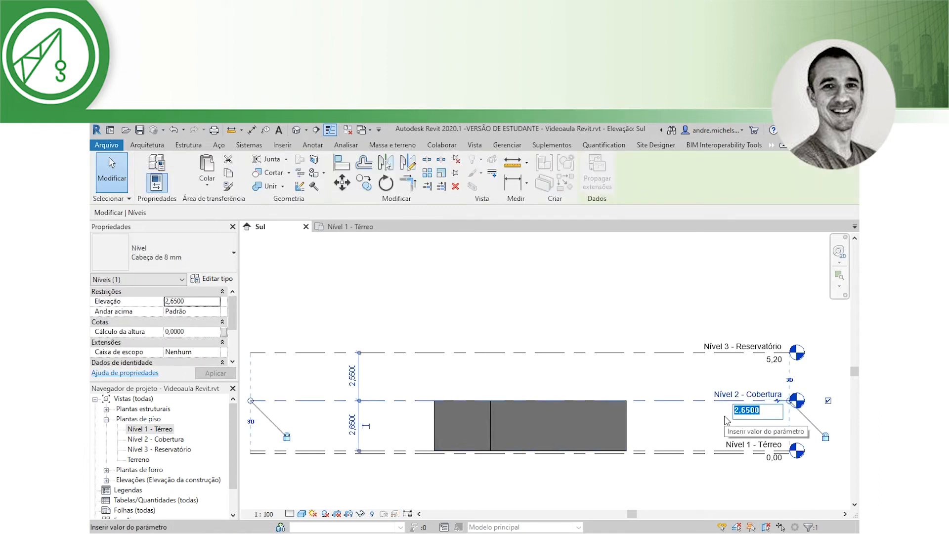
{"action": "type", "text": "4"}
{"action": "key", "text": "Return"}
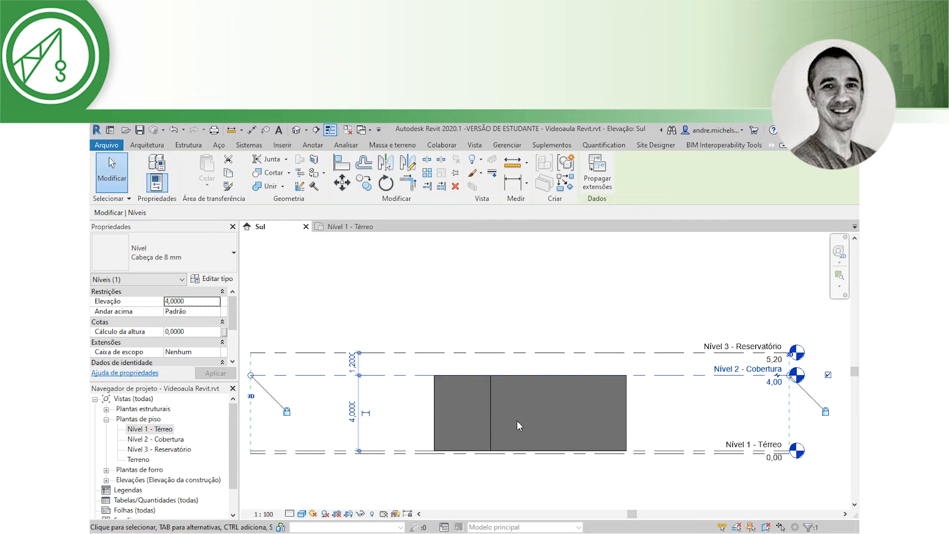
Restore the elevation of the Nível 2 - Cobertura level to 2,65 m and deselect it.
{"action": "left_click", "coordinate": [774, 382]}
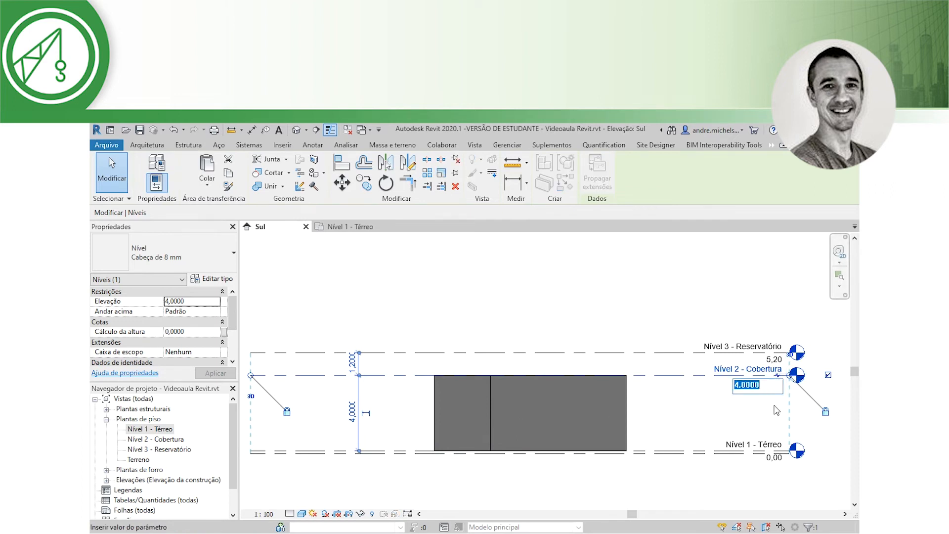
{"action": "type", "text": "2"}
{"action": "key", "text": "Return"}
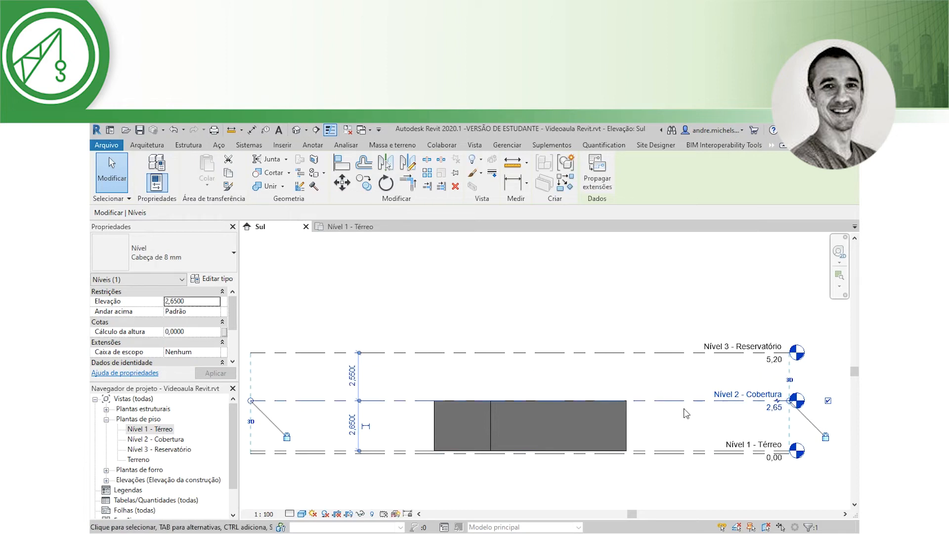
{"action": "left_click", "coordinate": [573, 393]}
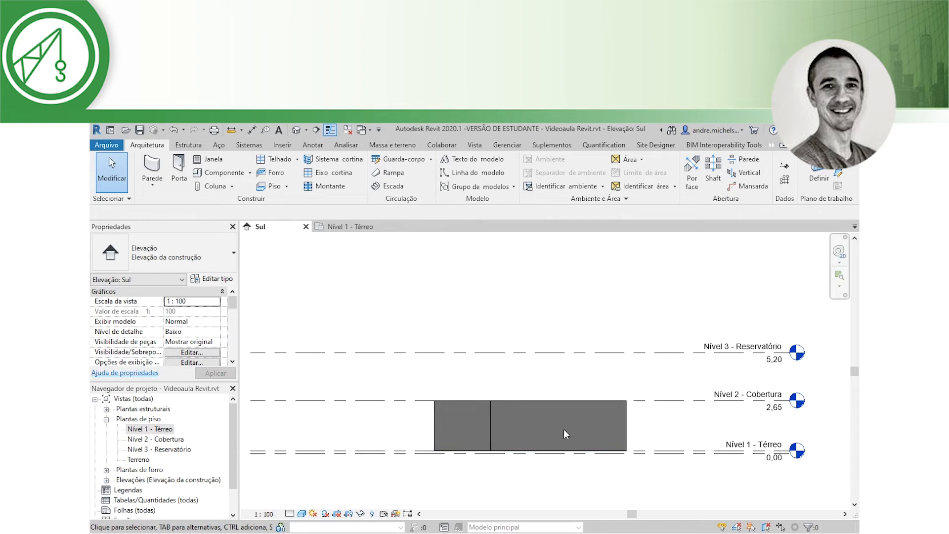
Delete all six walls of the L-shaped outline in the Nível 1 - Térreo floor plan.
{"action": "left_click", "coordinate": [347, 227]}
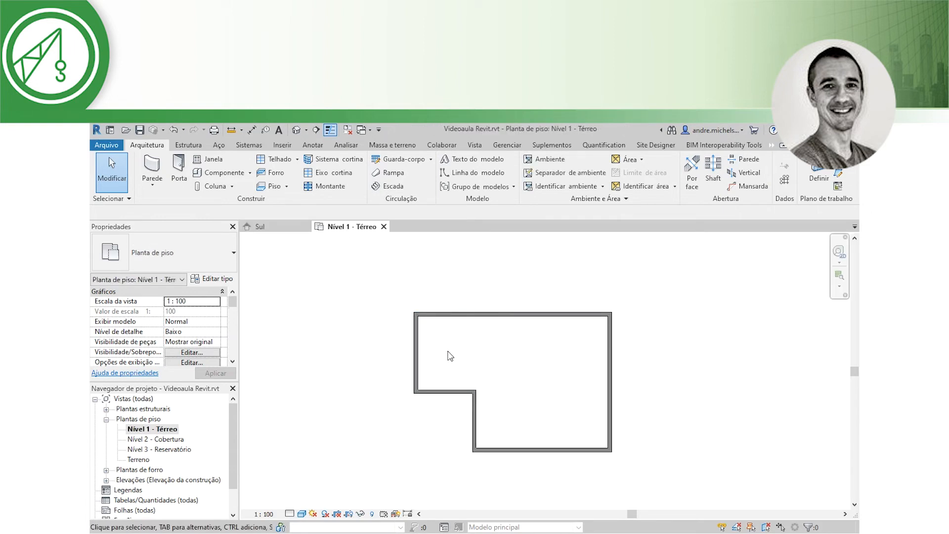
{"action": "left_click_drag", "start_coordinate": [399, 292], "coordinate": [681, 484]}
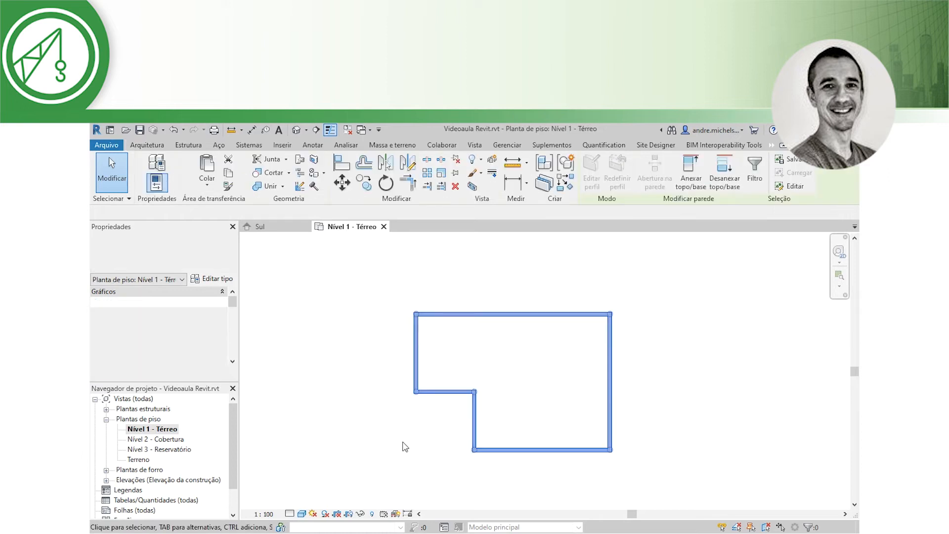
{"action": "left_click", "coordinate": [615, 303]}
{"action": "left_click_drag", "start_coordinate": [397, 300], "coordinate": [646, 480]}
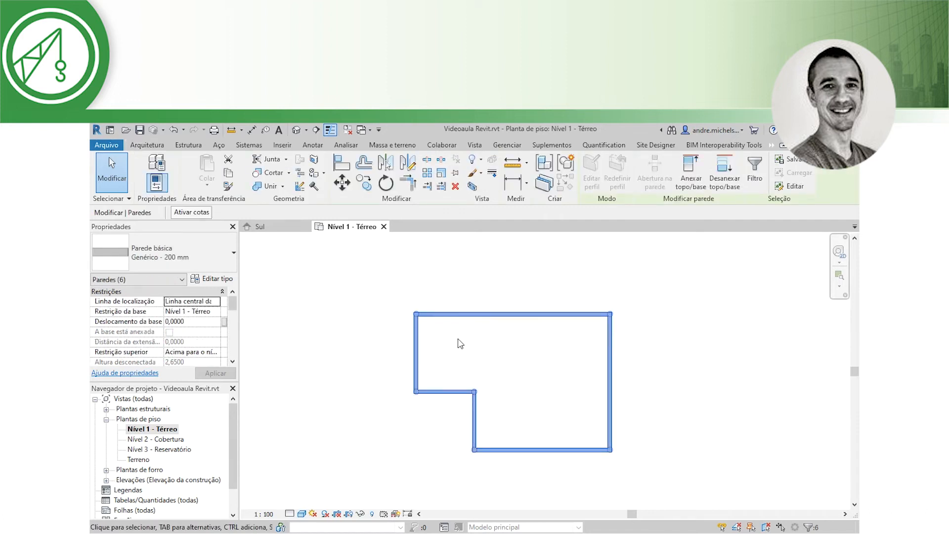
{"action": "key", "text": "Delete"}
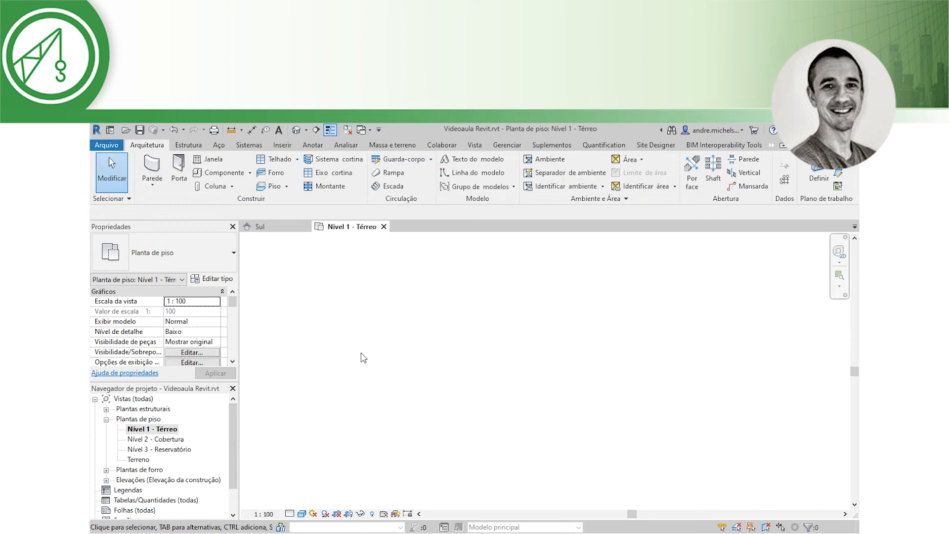
Start the Wall tool with the wall type Exterior - Reboco em tijolo no bloco.
{"action": "scroll", "coordinate": [566, 382], "scroll_direction": "down", "scroll_amount": 8}
{"action": "middle_click_drag", "start_coordinate": [560, 386], "coordinate": [553, 385]}
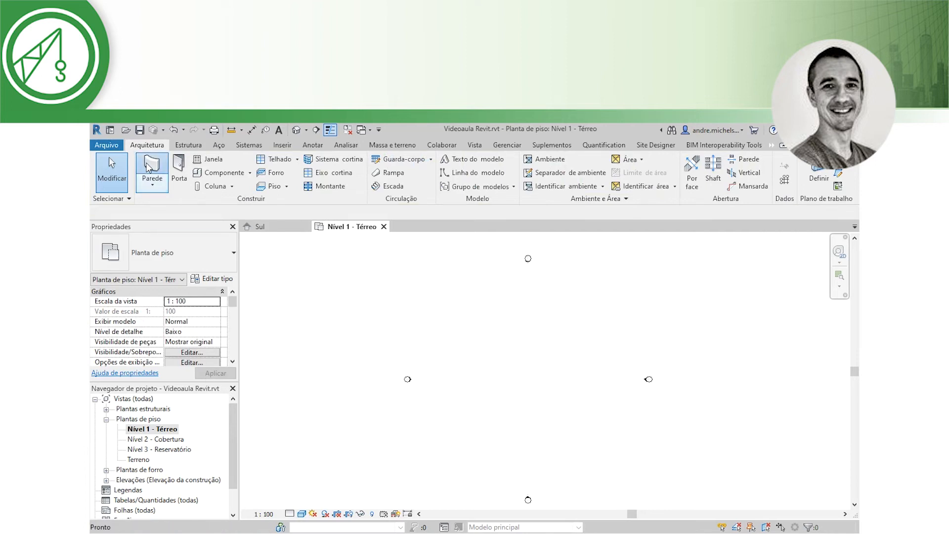
{"action": "key", "text": "w"}
{"action": "key", "text": "a"}
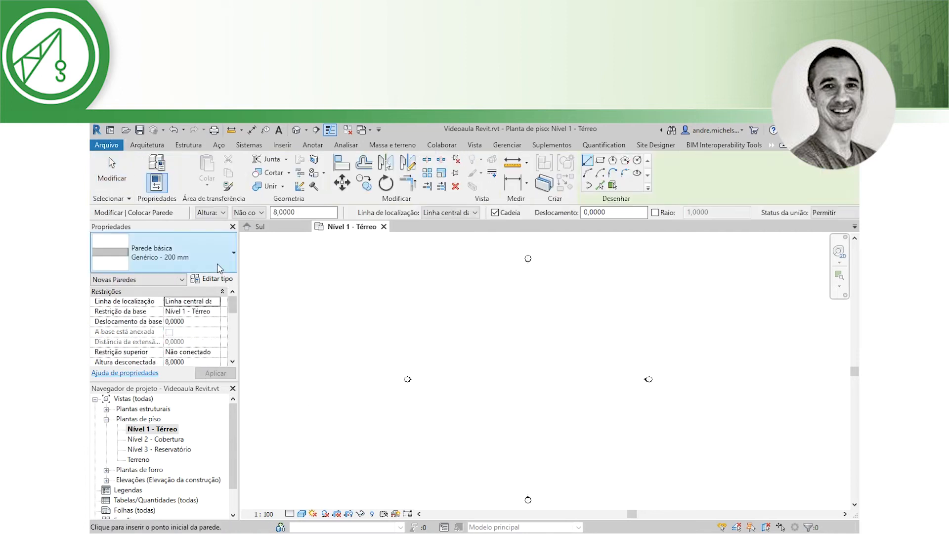
{"action": "left_click", "coordinate": [217, 253]}
{"action": "left_click_drag", "start_coordinate": [277, 401], "coordinate": [285, 334]}
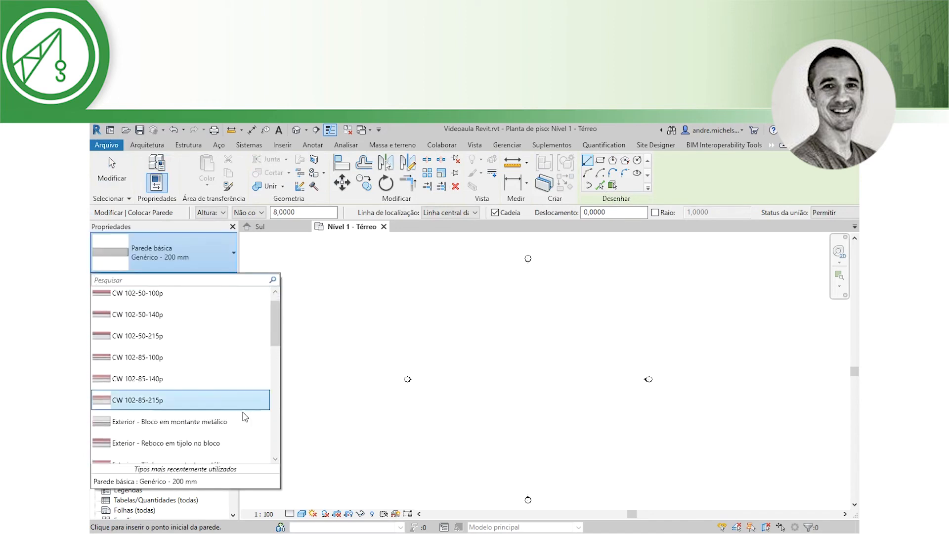
{"action": "left_click", "coordinate": [190, 446]}
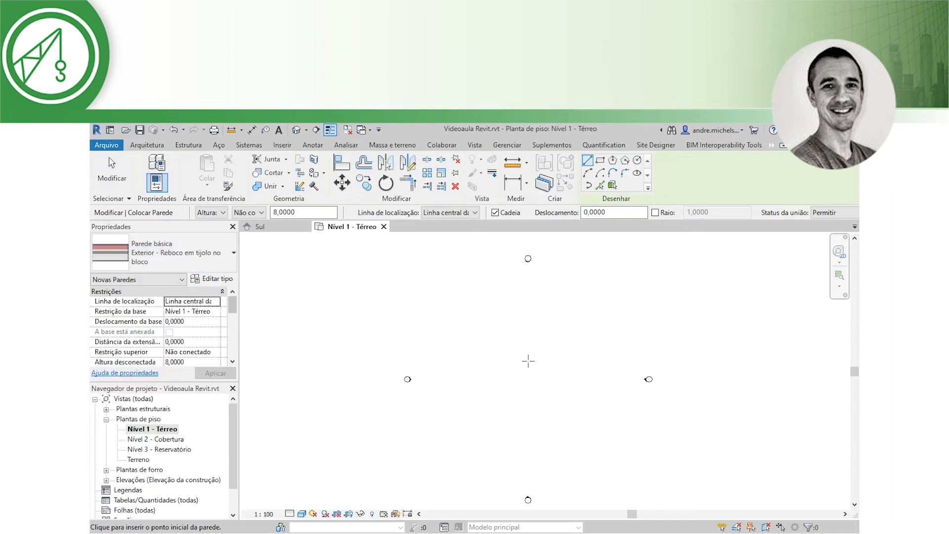
Review the wall location line options, study the diagram Linha de Localização da Parede.png in Fotos, and return to Revit.
{"action": "scroll", "coordinate": [530, 346], "scroll_direction": "up", "scroll_amount": 2}
{"action": "scroll", "coordinate": [534, 343], "scroll_direction": "down", "scroll_amount": 1}
{"action": "middle_click_drag", "start_coordinate": [535, 343], "coordinate": [451, 369]}
{"action": "left_click", "coordinate": [476, 213]}
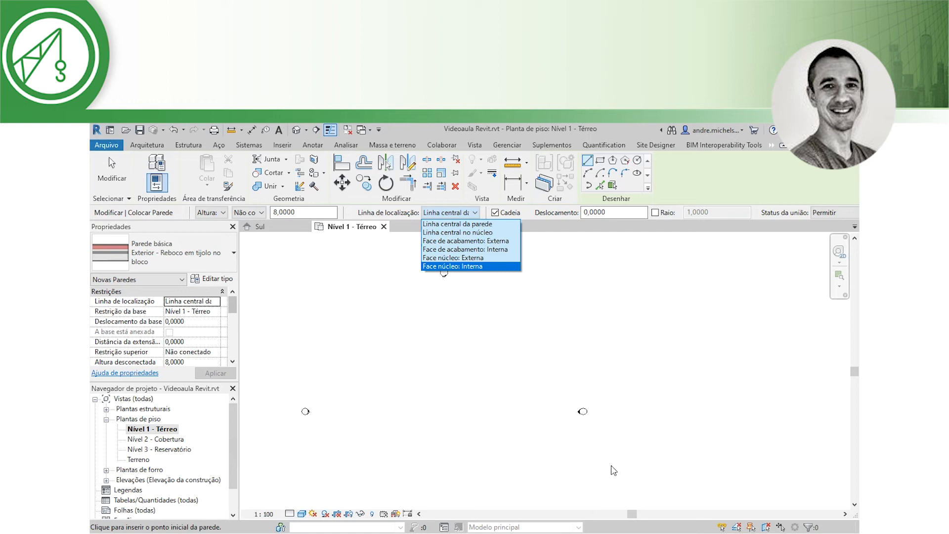
{"action": "key", "text": "alt+Tab"}
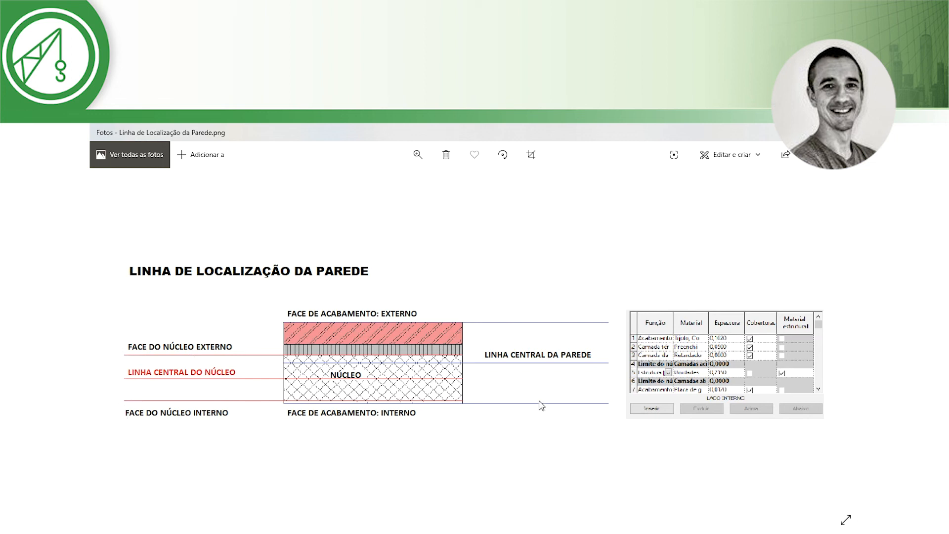
{"action": "mouse_move", "coordinate": [517, 533]}
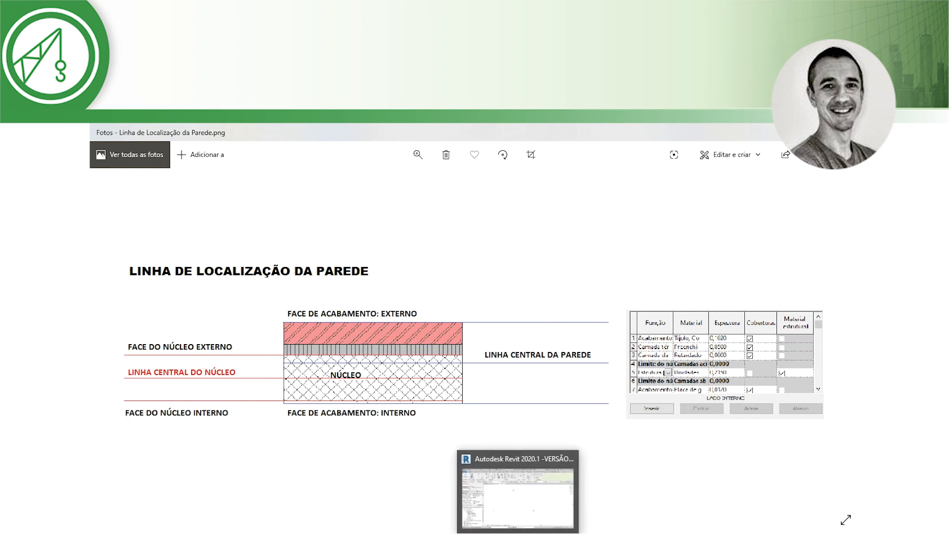
{"action": "left_click", "coordinate": [528, 524]}
{"action": "scroll", "coordinate": [420, 314], "scroll_direction": "up", "scroll_amount": 2}
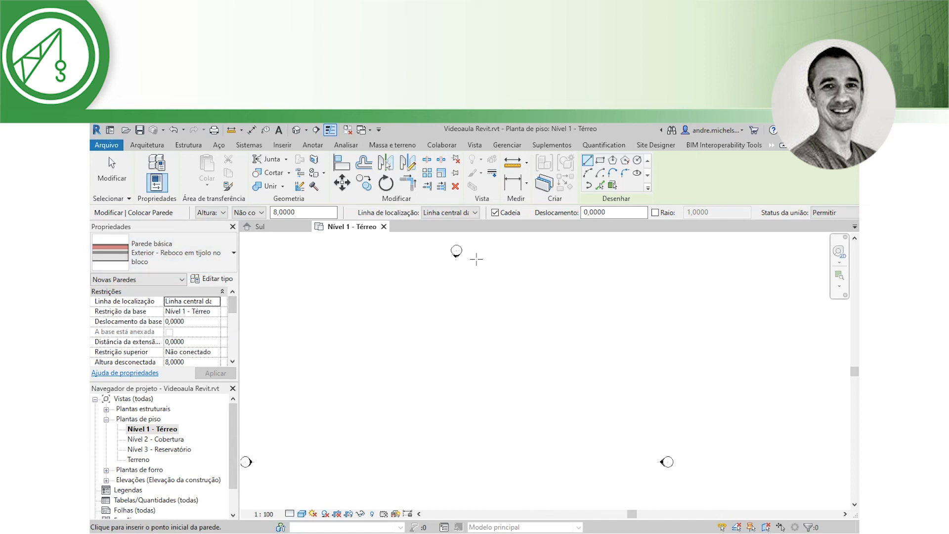
Try drawing a horizontal exterior wall with Linha central da parede as its location line.
{"action": "left_click", "coordinate": [476, 214]}
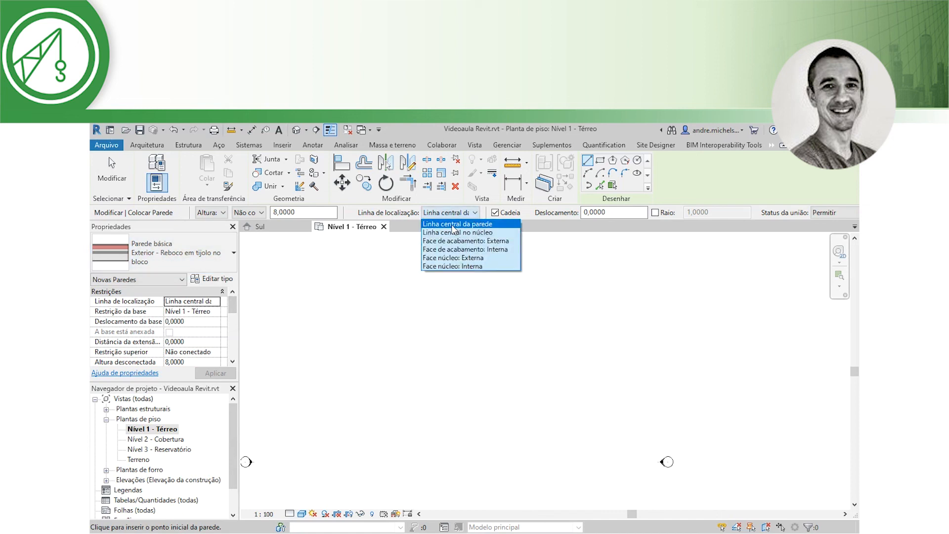
{"action": "left_click", "coordinate": [374, 342]}
{"action": "left_click", "coordinate": [419, 341]}
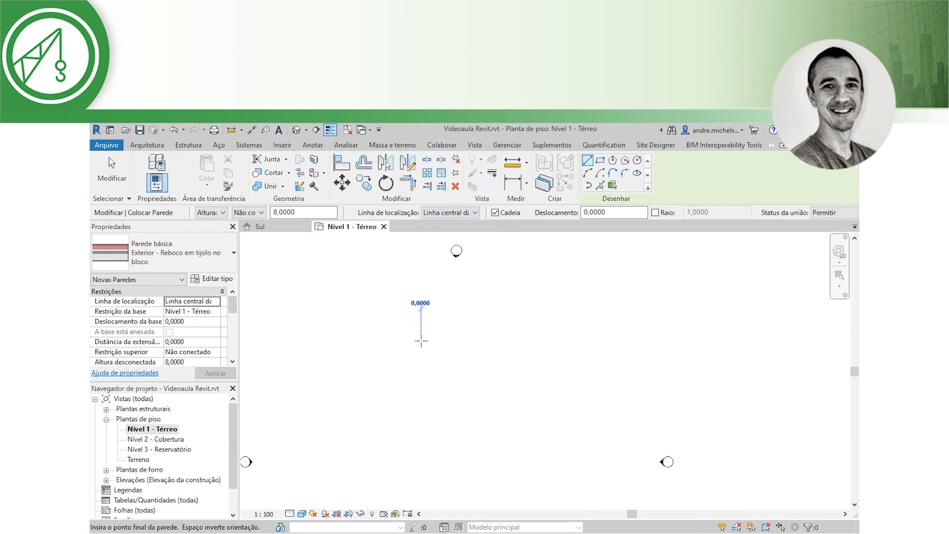
{"action": "scroll", "coordinate": [483, 341], "scroll_direction": "up", "scroll_amount": 1}
{"action": "scroll", "coordinate": [480, 342], "scroll_direction": "up", "scroll_amount": 2}
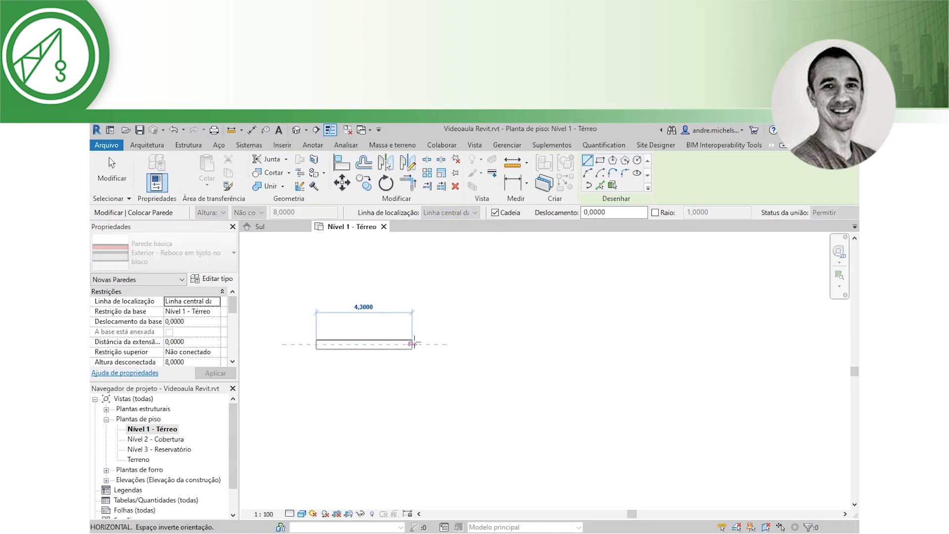
{"action": "scroll", "coordinate": [435, 343], "scroll_direction": "up", "scroll_amount": 2}
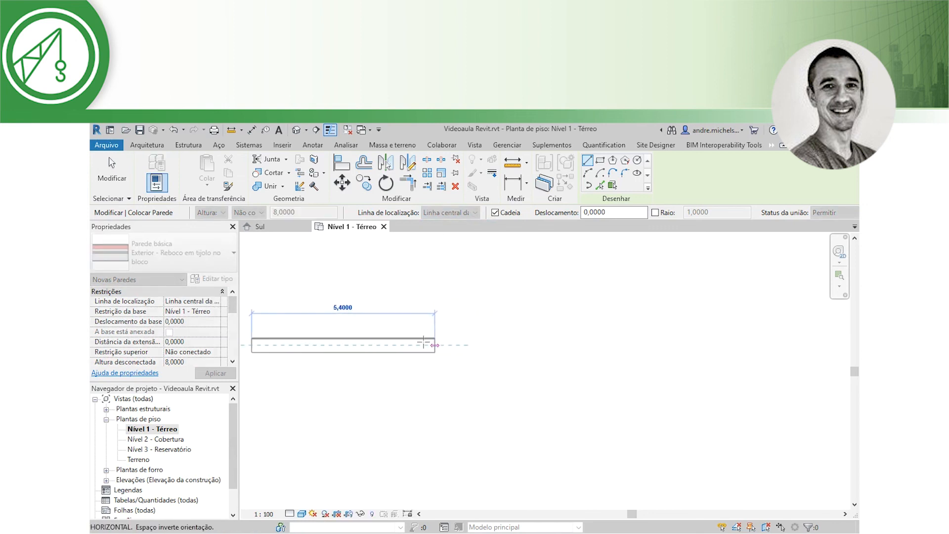
{"action": "middle_click_drag", "start_coordinate": [414, 346], "coordinate": [502, 347]}
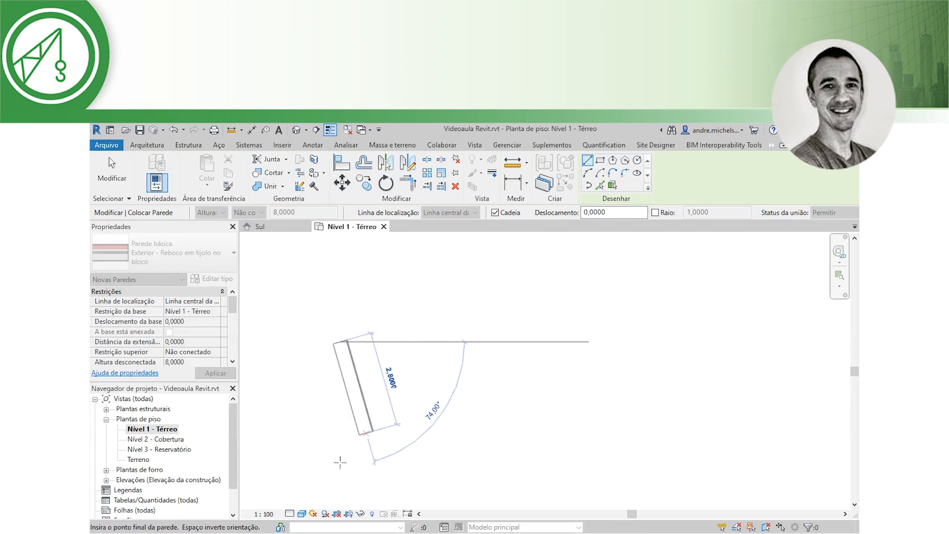
Set the floor plan's detail level to Alto and preview the exterior wall's layers around its location line.
{"action": "left_click", "coordinate": [290, 515]}
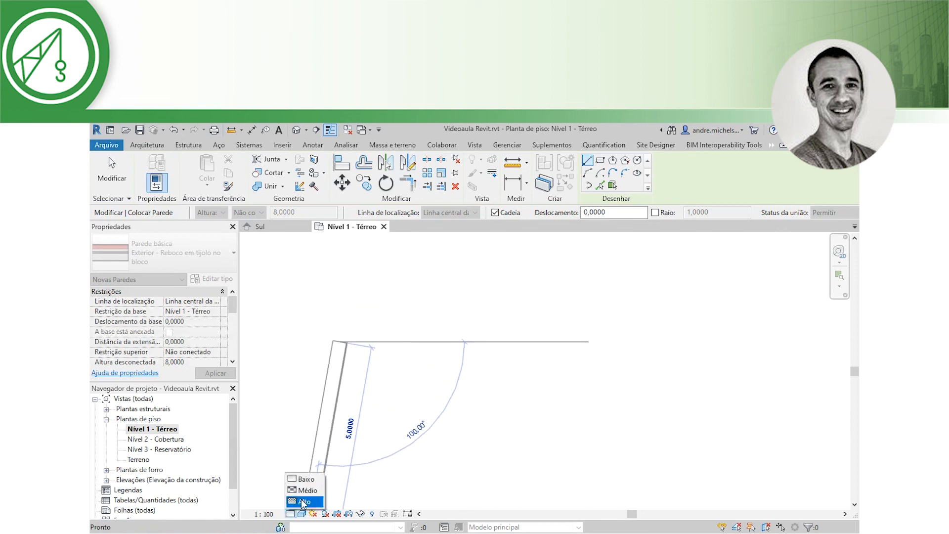
{"action": "left_click", "coordinate": [304, 502]}
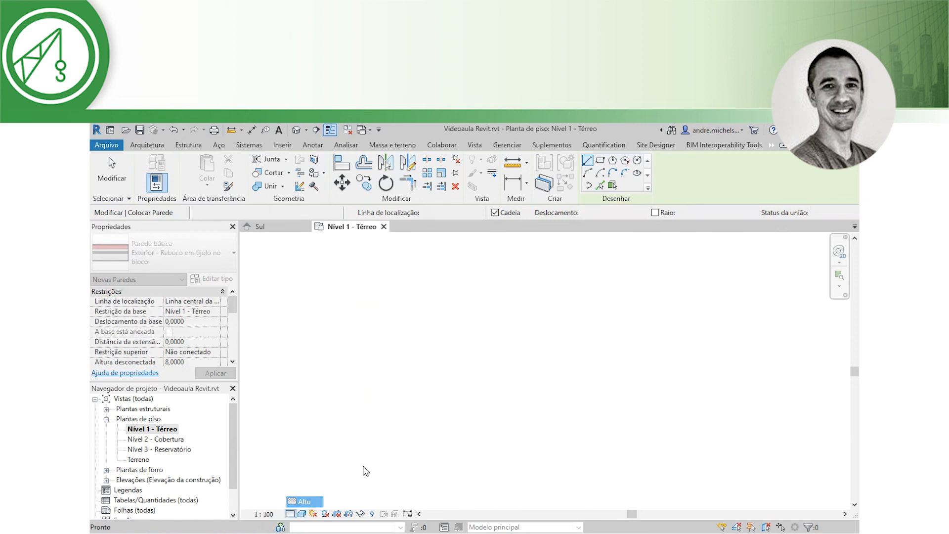
{"action": "left_click", "coordinate": [370, 347]}
{"action": "scroll", "coordinate": [435, 347], "scroll_direction": "up", "scroll_amount": 5}
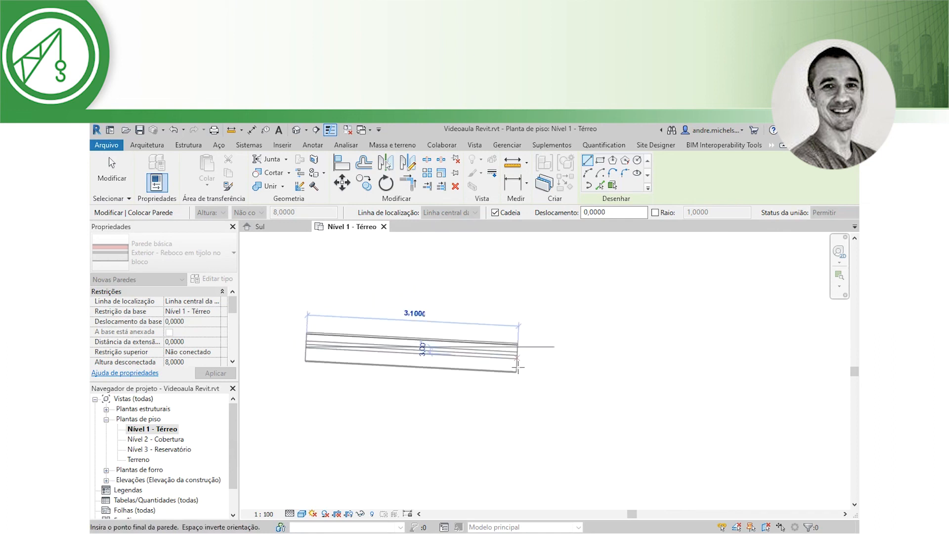
{"action": "key", "text": "Escape"}
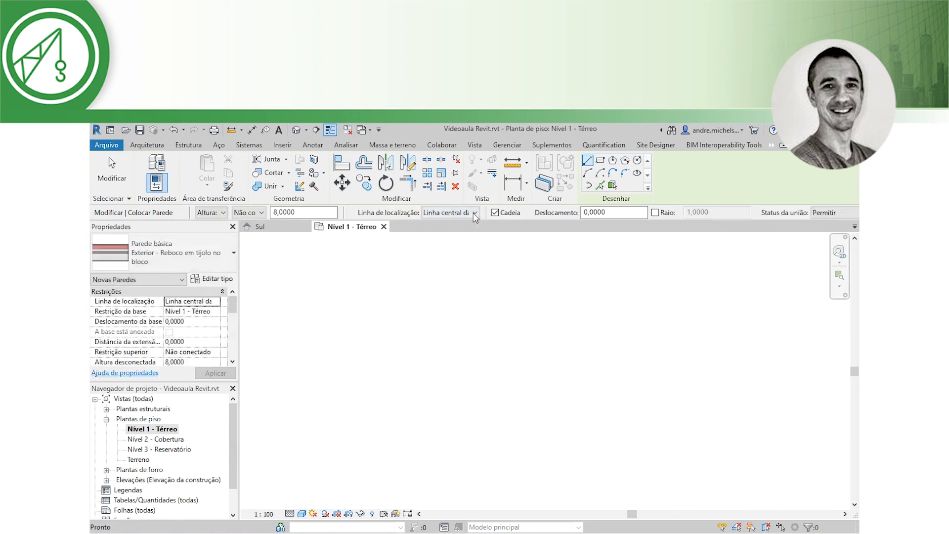
Try drawing a horizontal exterior wall with Linha central no núcleo as its location line.
{"action": "left_click", "coordinate": [473, 212]}
{"action": "left_click", "coordinate": [448, 229]}
{"action": "left_click", "coordinate": [352, 371]}
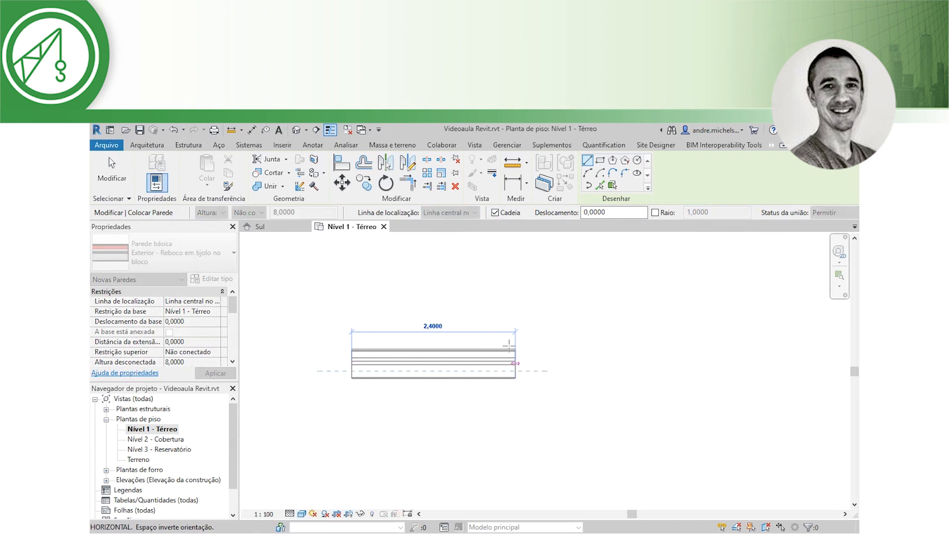
{"action": "key", "text": "Escape"}
Change the location line to Face de acabamento: Externa and try a horizontal wall segment from its exterior finish face.
{"action": "left_click", "coordinate": [474, 213]}
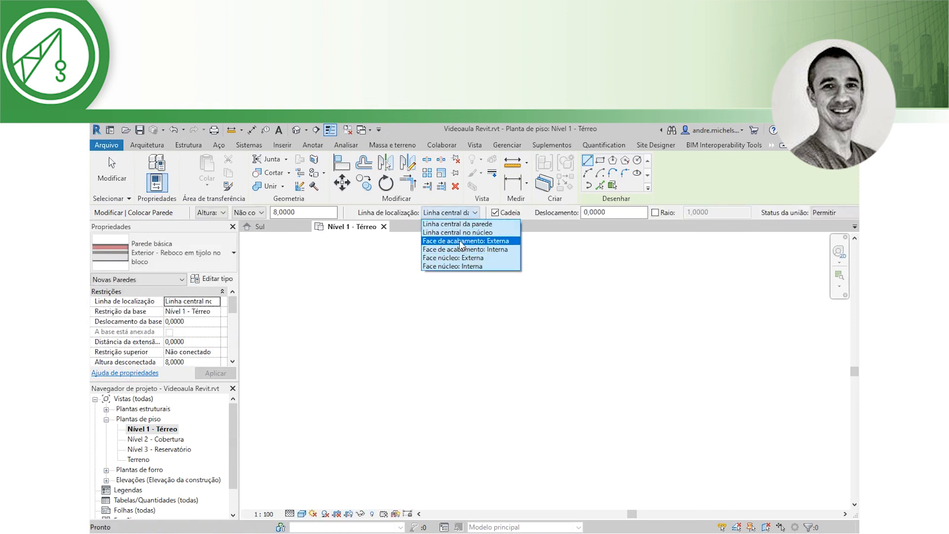
{"action": "left_click", "coordinate": [467, 240]}
{"action": "left_click", "coordinate": [371, 338]}
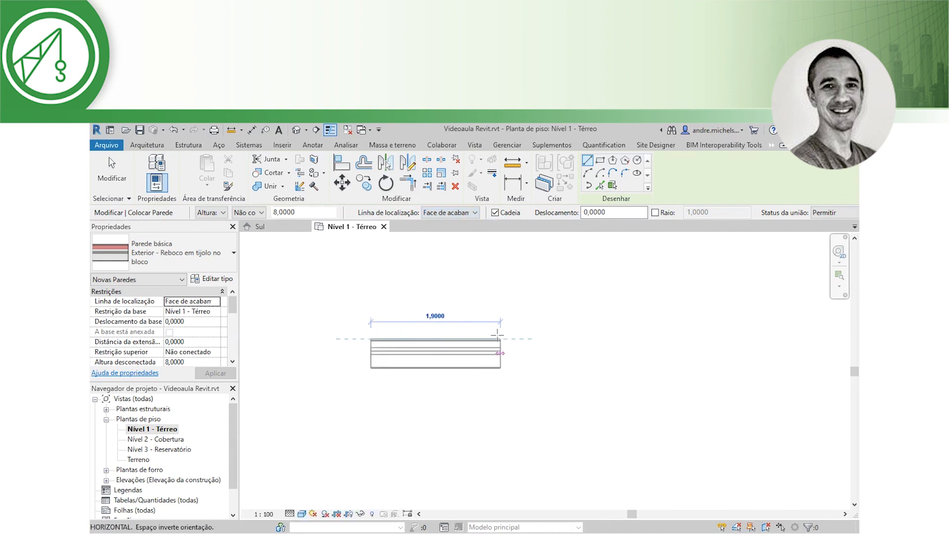
{"action": "key", "text": "Escape"}
Change the location line to Face de acabamento: Interna and try a horizontal wall segment from its interior finish face.
{"action": "left_click", "coordinate": [471, 212]}
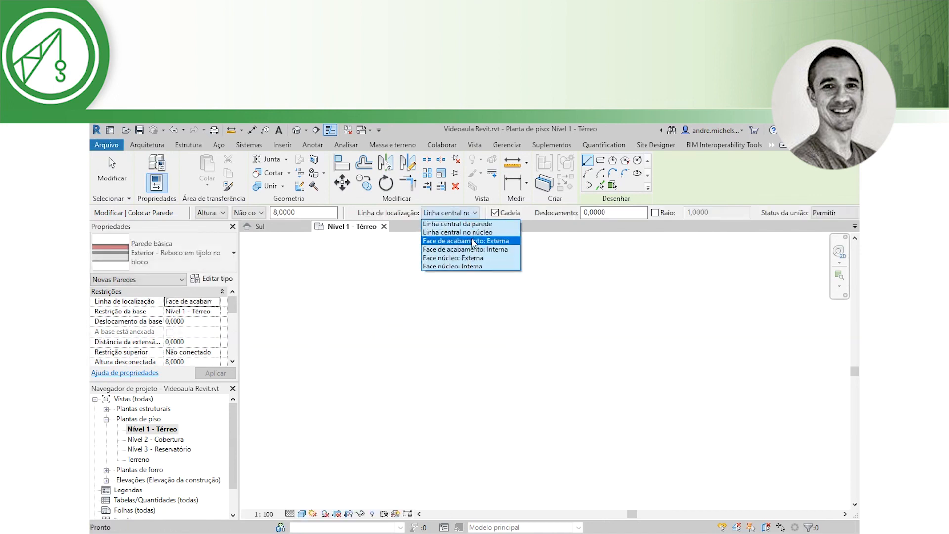
{"action": "left_click", "coordinate": [472, 251]}
{"action": "left_click", "coordinate": [384, 361]}
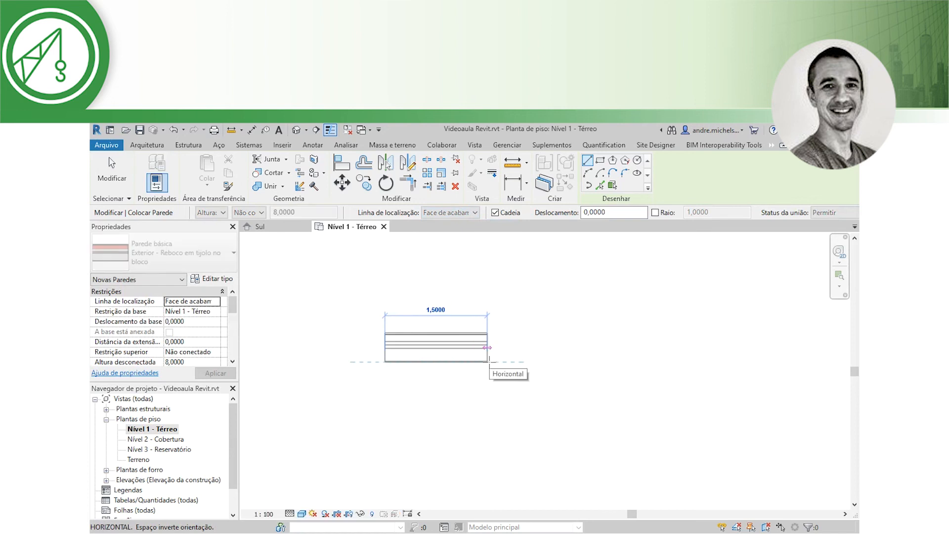
{"action": "key", "text": "Escape"}
Change the location line to Face núcleo: Externa and try a horizontal wall segment from the core's exterior face.
{"action": "left_click", "coordinate": [475, 212]}
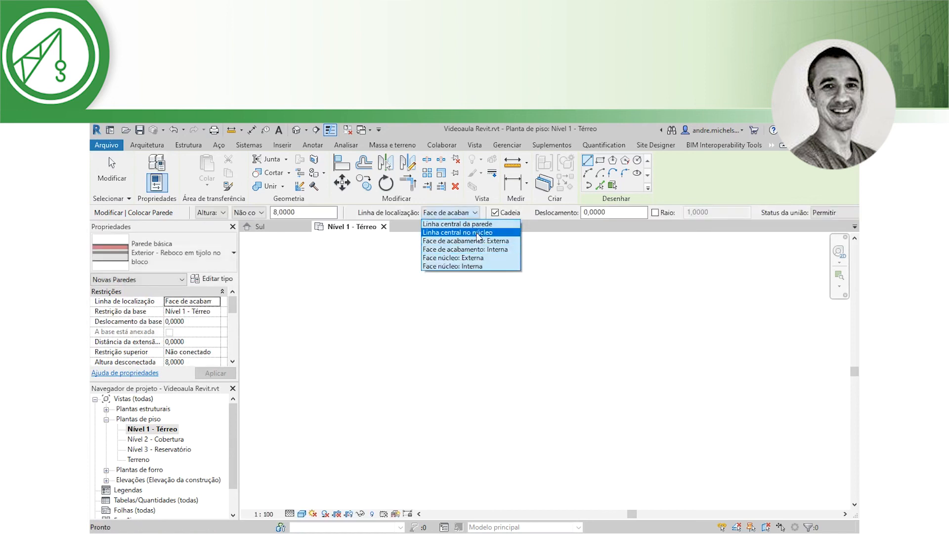
{"action": "left_click", "coordinate": [445, 259]}
{"action": "left_click", "coordinate": [360, 365]}
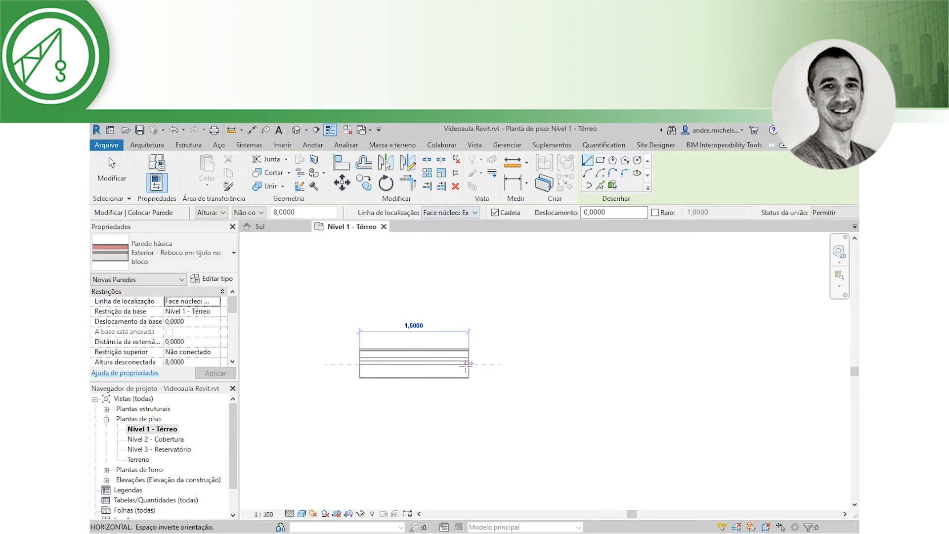
{"action": "key", "text": "Escape"}
{"action": "key", "text": "Escape"}
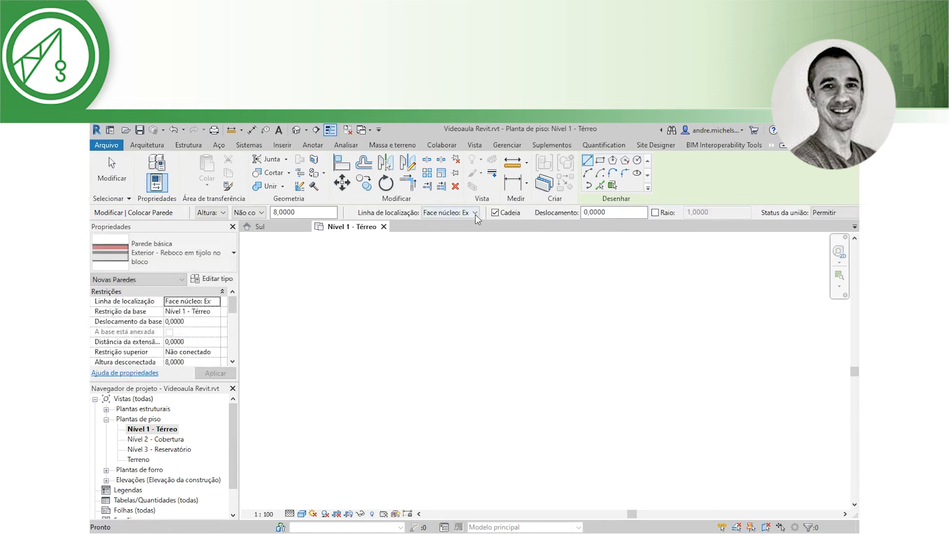
Set the wall's location line to Face núcleo: Interna and preview a horizontal segment without placing it.
{"action": "left_click", "coordinate": [475, 213]}
{"action": "left_click", "coordinate": [445, 265]}
{"action": "left_click", "coordinate": [357, 366]}
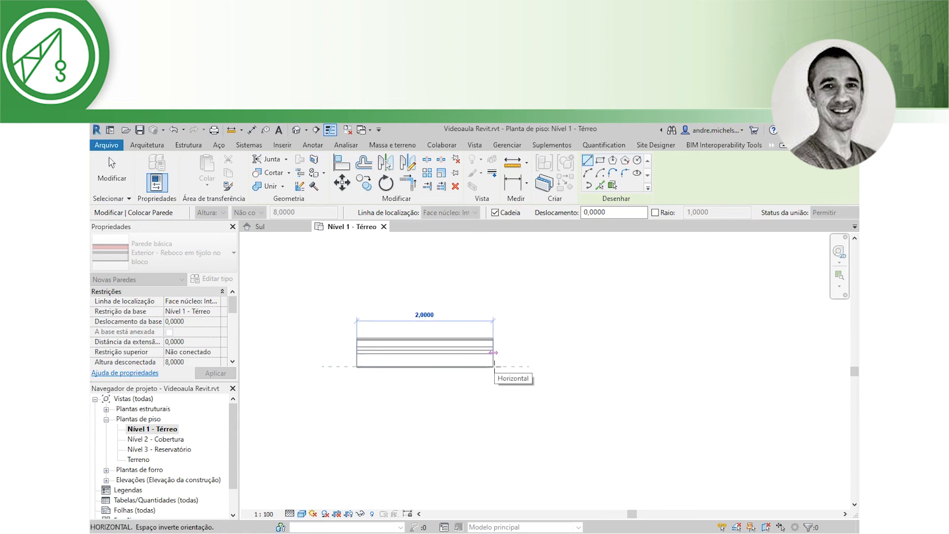
{"action": "key", "text": "Escape"}
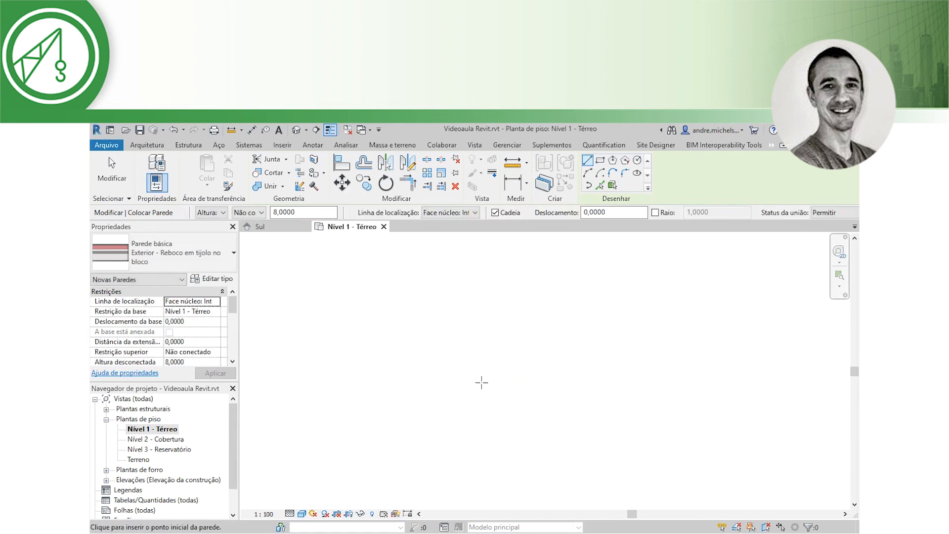